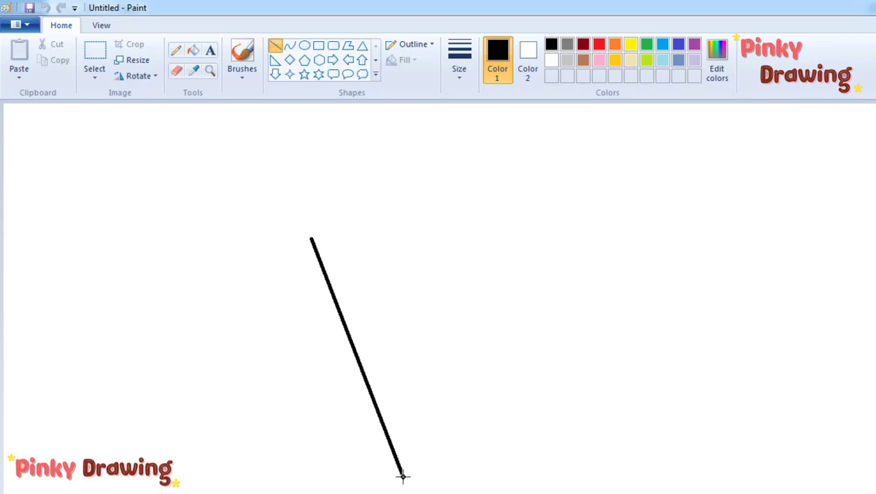
Draw the cup's slanted right side and join the lower ends of both sides with a downward-bowed curve
mouse_move(494, 191)
left_mouse_down()
mouse_move(541, 444)
mouse_move(551, 443)
left_mouse_up()
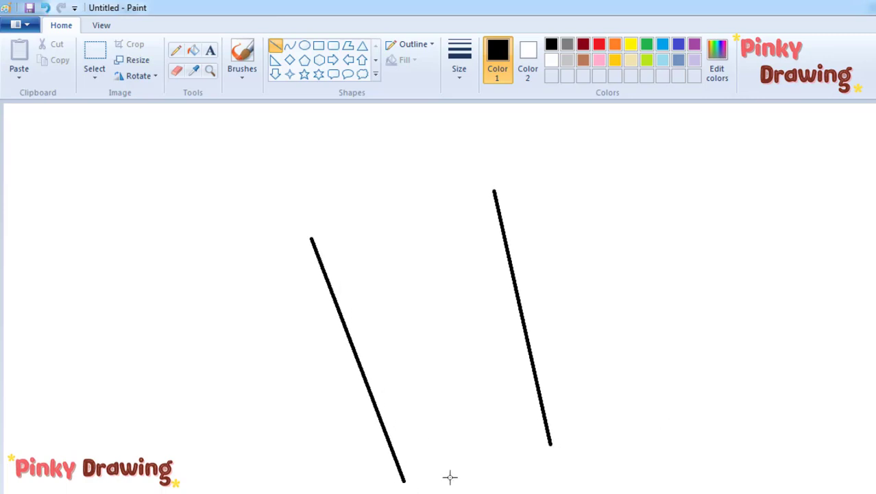
left_click_drag(404, 480, 551, 444)
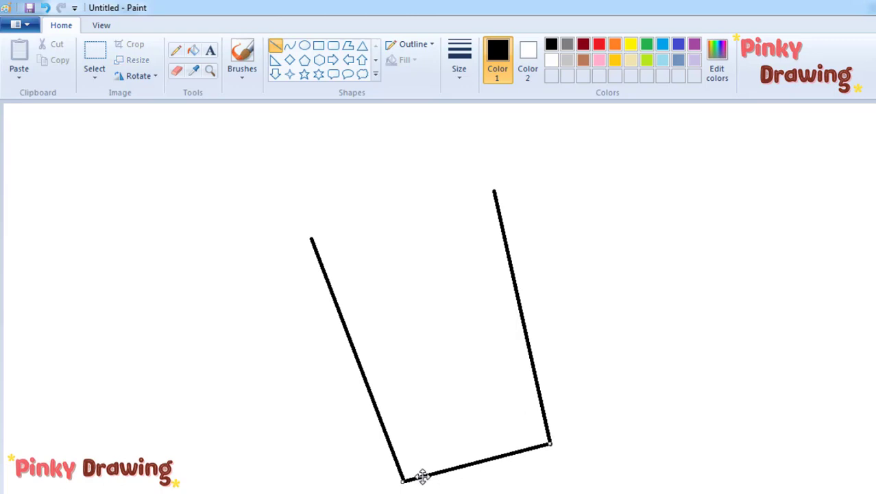
key("ctrl+z")
left_click(289, 46)
left_click_drag(404, 480, 495, 475)
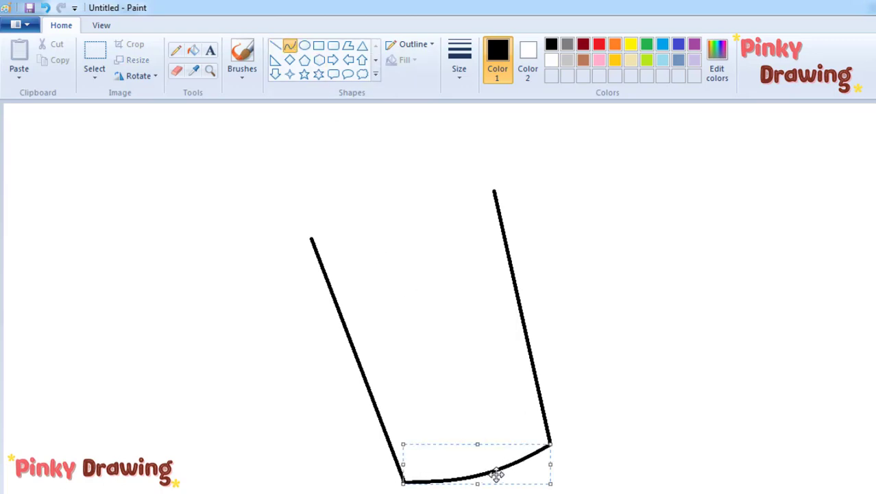
left_click(644, 395)
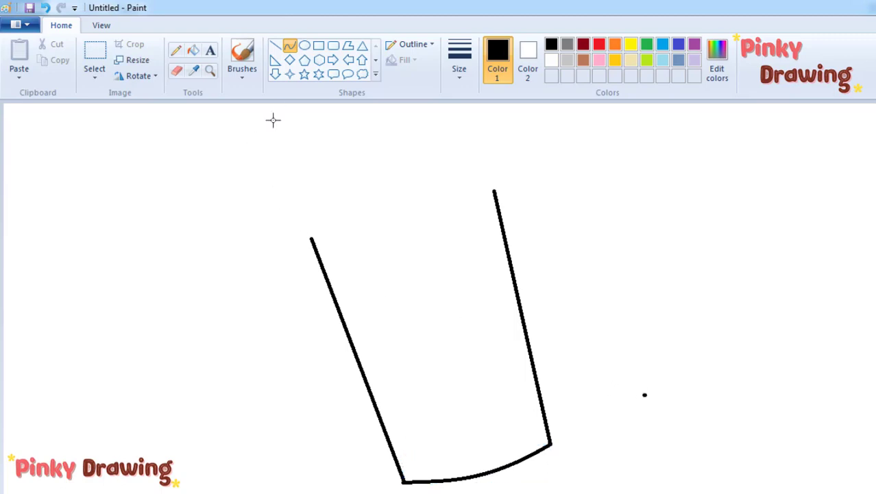
Draw the lid rim's lower edge as a sagging curve across the upper ends of both cup sides, slightly overhanging them
mouse_move(281, 234)
left_mouse_down()
mouse_move(443, 197)
mouse_move(504, 168)
left_mouse_up()
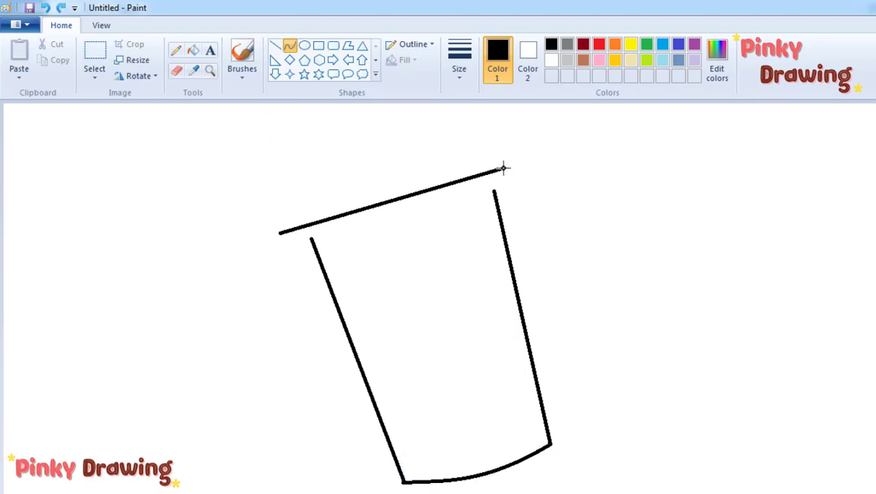
left_click_drag(308, 221, 311, 244)
mouse_move(475, 191)
left_mouse_down()
mouse_move(489, 184)
mouse_move(500, 217)
left_mouse_up()
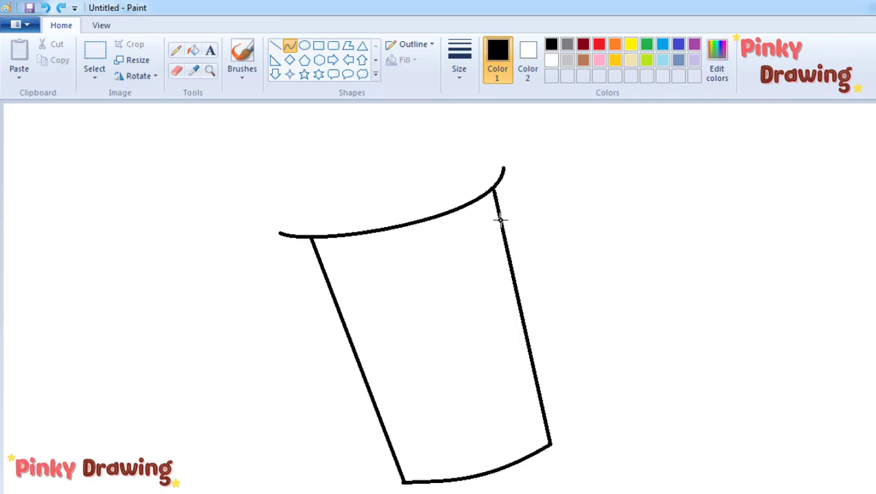
left_click(556, 214)
Draw the lid rim's upper edge as a second curve running roughly parallel above the first
left_click_drag(270, 207, 493, 148)
left_click_drag(353, 186, 374, 207)
mouse_move(457, 175)
left_mouse_down()
mouse_move(471, 191)
mouse_move(442, 197)
left_mouse_up()
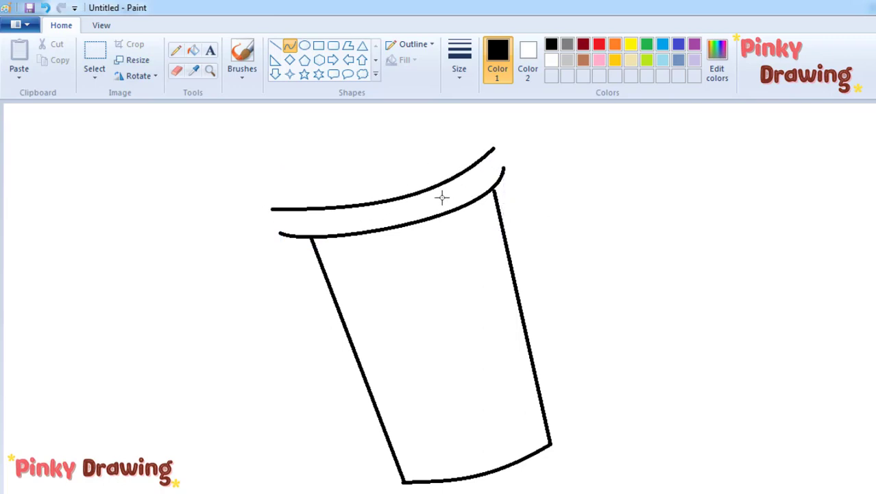
key("ctrl+z")
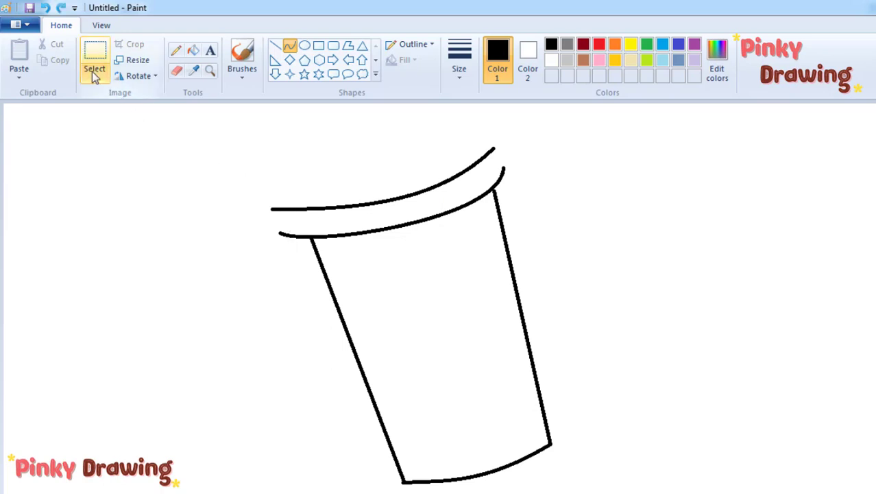
Erase the overhanging tips of the two rim curves and close both rim ends with short curves extending slightly above the band
left_click(176, 70)
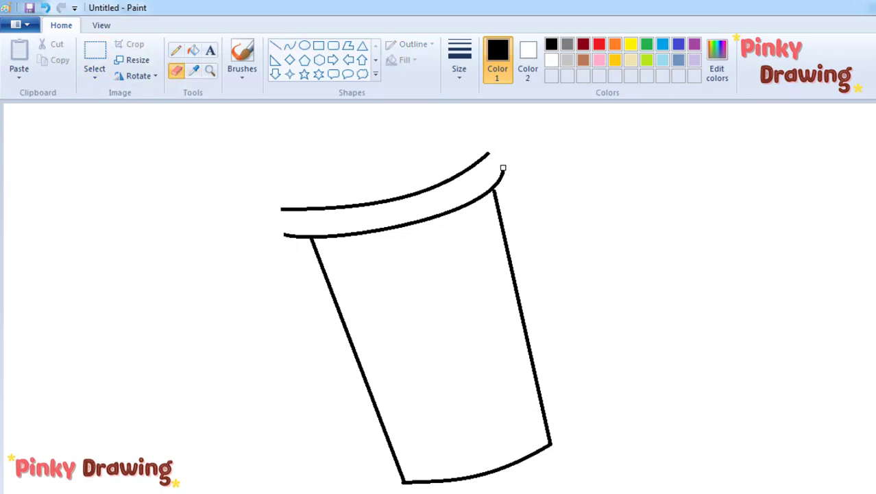
left_click(290, 48)
left_click_drag(289, 207, 279, 206)
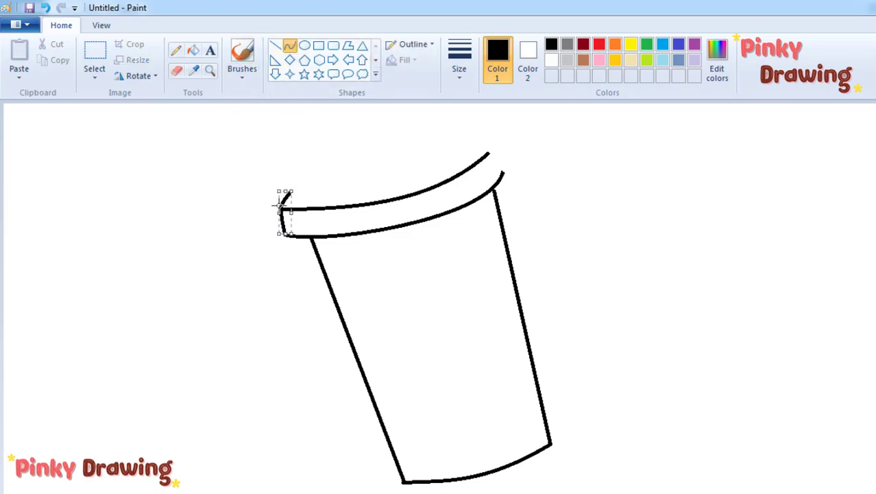
mouse_move(472, 142)
left_mouse_down()
mouse_move(503, 173)
mouse_move(502, 166)
left_mouse_up()
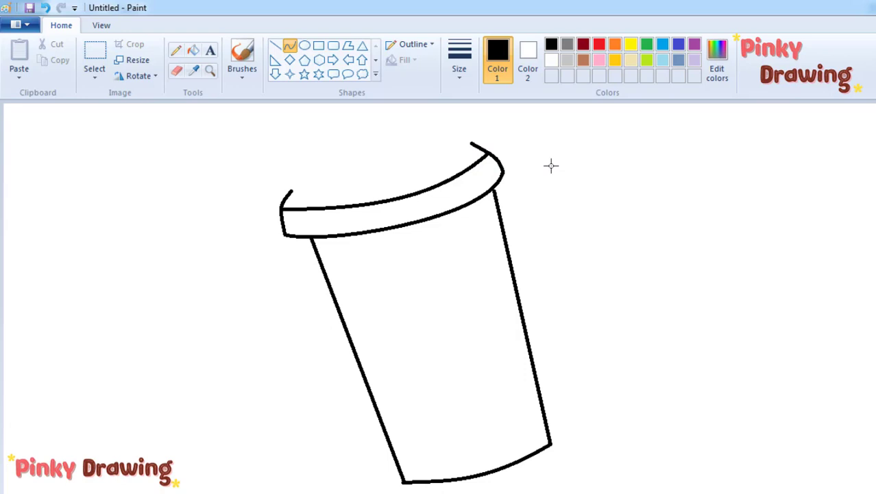
Draw a thin inner rim curve just above the lid band, between the two short end curves
mouse_move(280, 203)
left_mouse_down()
mouse_move(285, 181)
mouse_move(473, 151)
left_mouse_up()
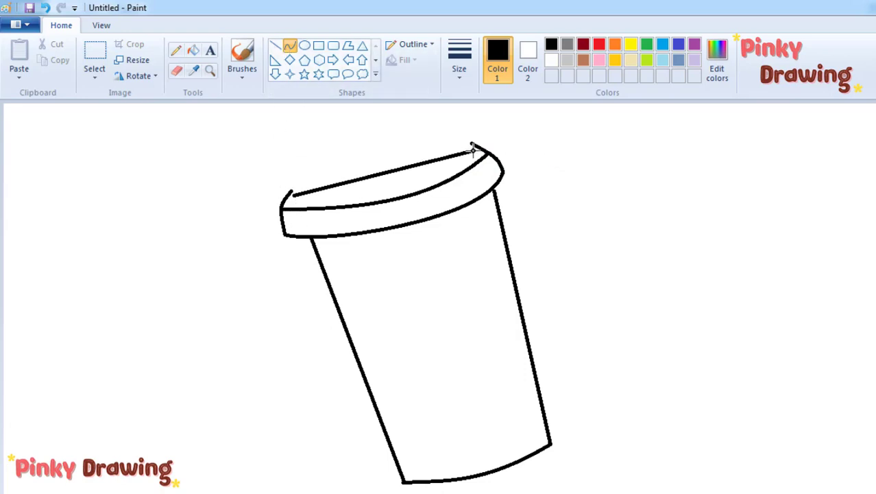
left_click_drag(314, 185, 338, 202)
left_click_drag(428, 167, 416, 194)
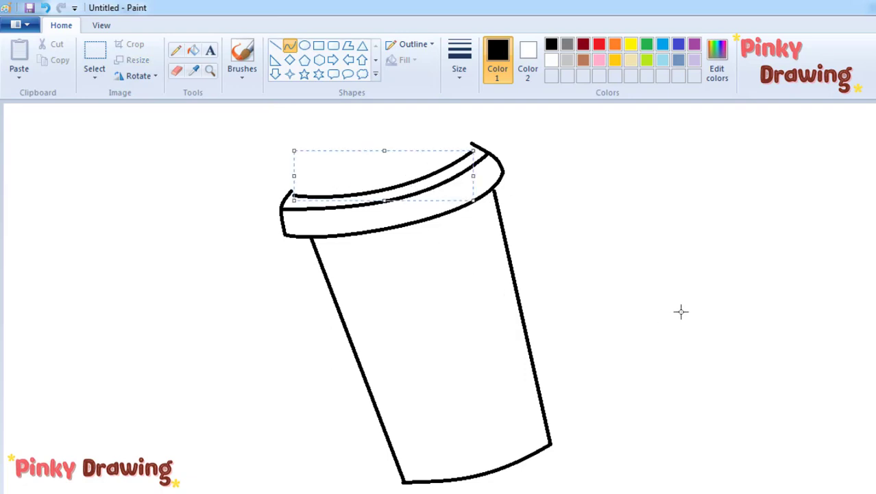
left_click_drag(685, 306, 700, 304)
Select the whole cup and move it down and slightly right to free space above the lid
key("ctrl+Page_Down")
left_click(100, 58)
left_click_drag(130, 113, 297, 305)
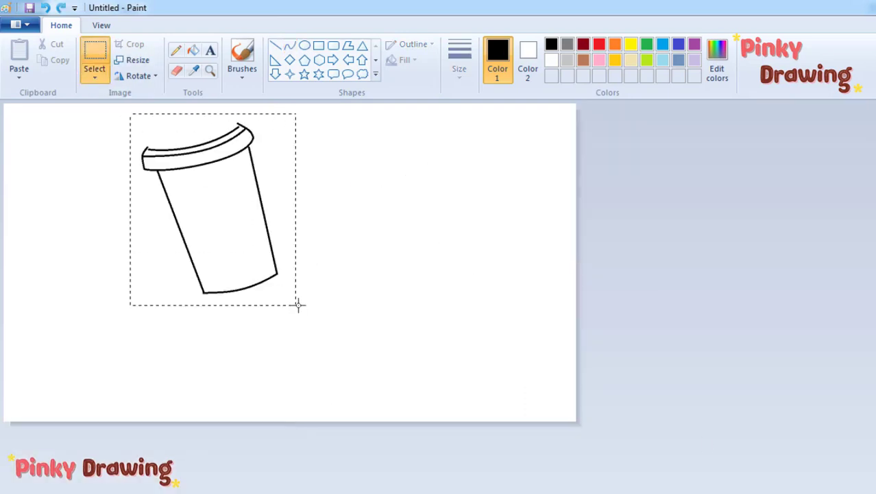
left_click_drag(239, 223, 264, 280)
key("ctrl+Page_Up")
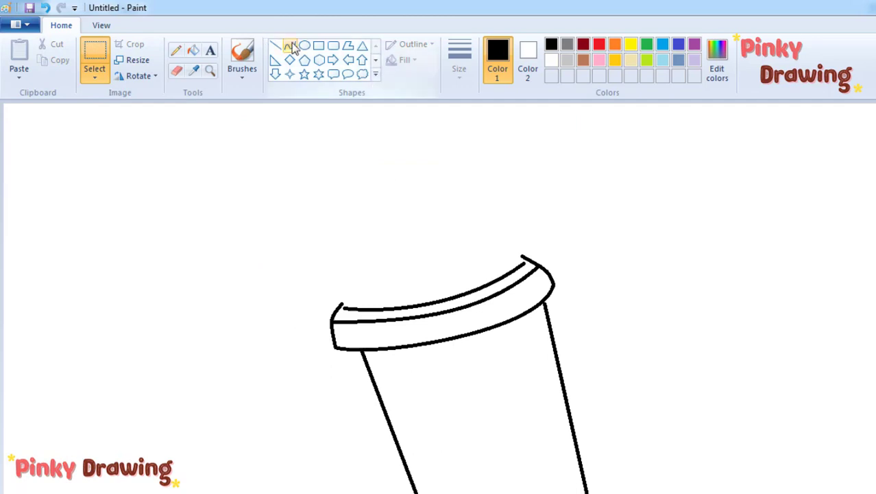
Draw a domed lid above the rim from two curves, one for the left half and one for the right
left_click(290, 46)
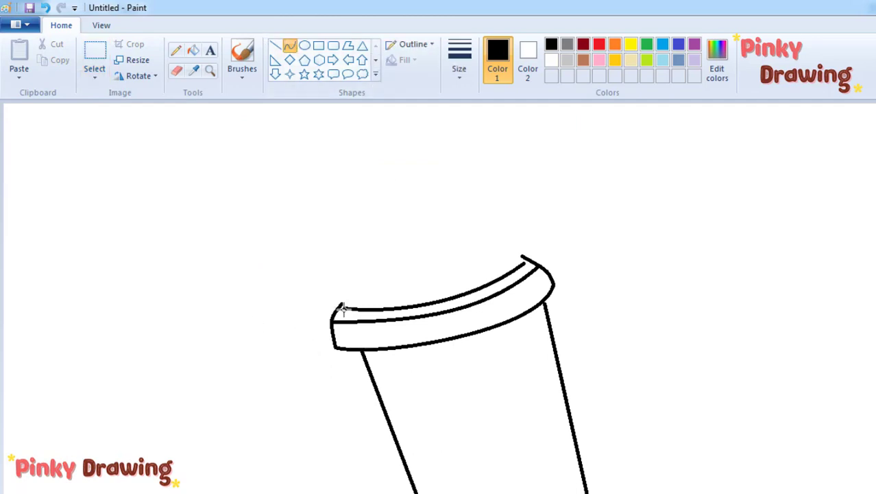
left_click_drag(343, 309, 398, 183)
mouse_move(365, 215)
left_mouse_down()
mouse_move(323, 254)
mouse_move(311, 210)
mouse_move(329, 218)
mouse_move(334, 209)
left_mouse_up()
left_click_drag(521, 260, 499, 165)
Erase the rough join between the dome's two halves and bridge it with a short smooth curve
left_click(177, 70)
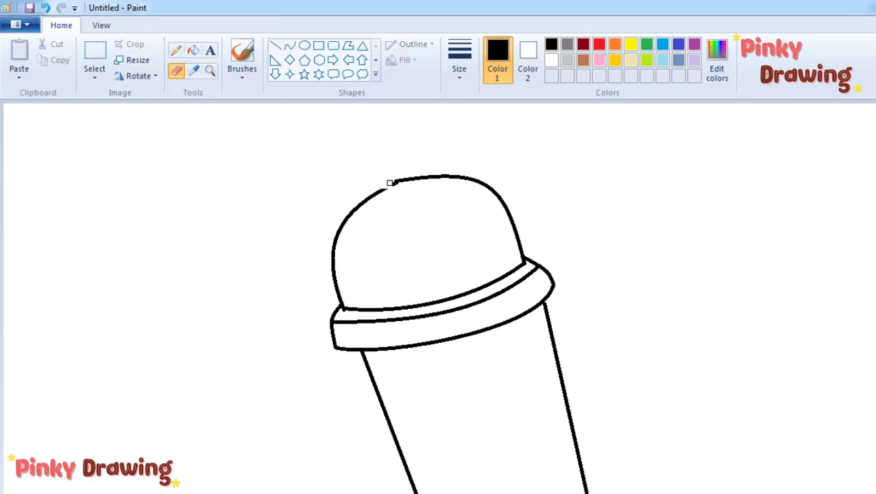
left_click(290, 46)
mouse_move(384, 190)
left_mouse_down()
mouse_move(433, 177)
mouse_move(400, 180)
left_mouse_up()
left_click(403, 181)
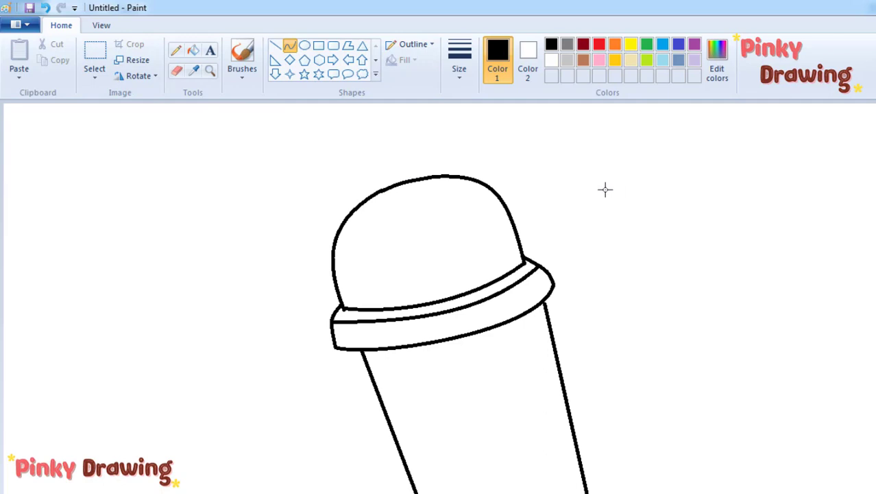
Draw a straw with parallel straight lines from the rim up through the dome, its upper part bent to the right
left_click(275, 45)
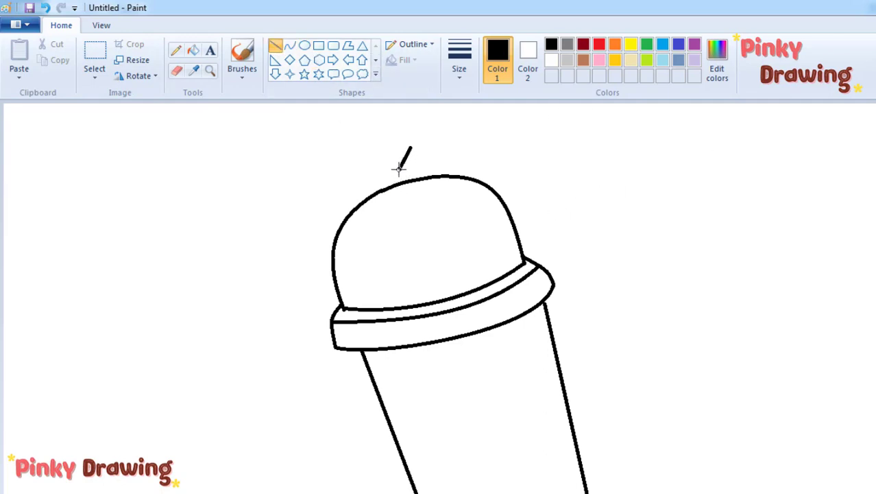
key("ctrl+z")
left_click_drag(381, 165, 418, 301)
mouse_move(414, 165)
left_mouse_down()
mouse_move(448, 299)
mouse_move(410, 167)
mouse_move(432, 111)
left_mouse_up()
left_click(485, 142)
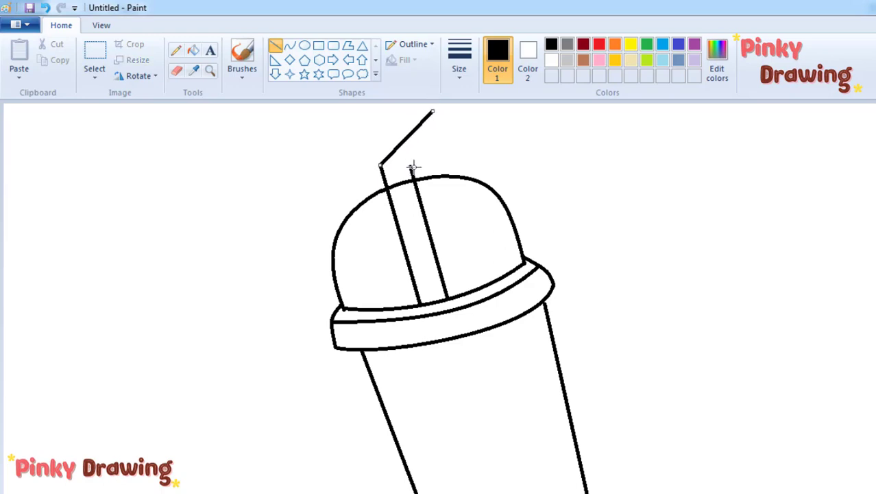
left_click_drag(413, 166, 454, 126)
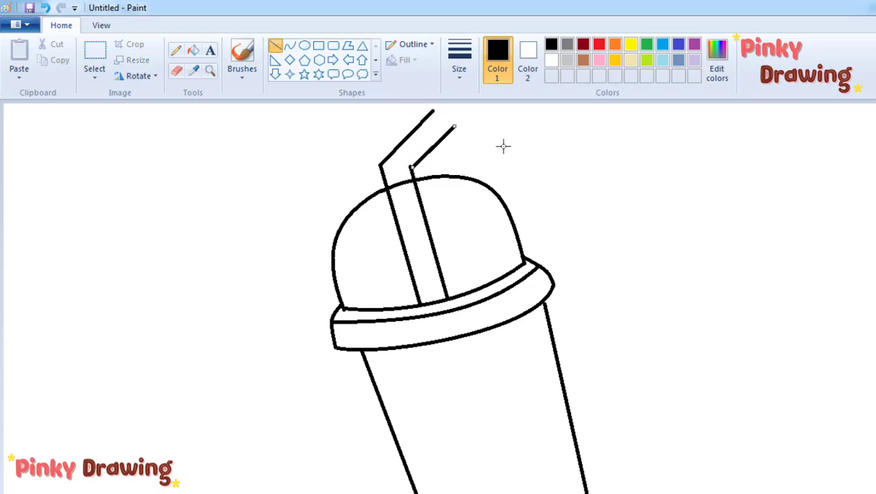
Draw the straw's open tip as a small oval from two opposing curves joining the ends of its lines
left_click(290, 45)
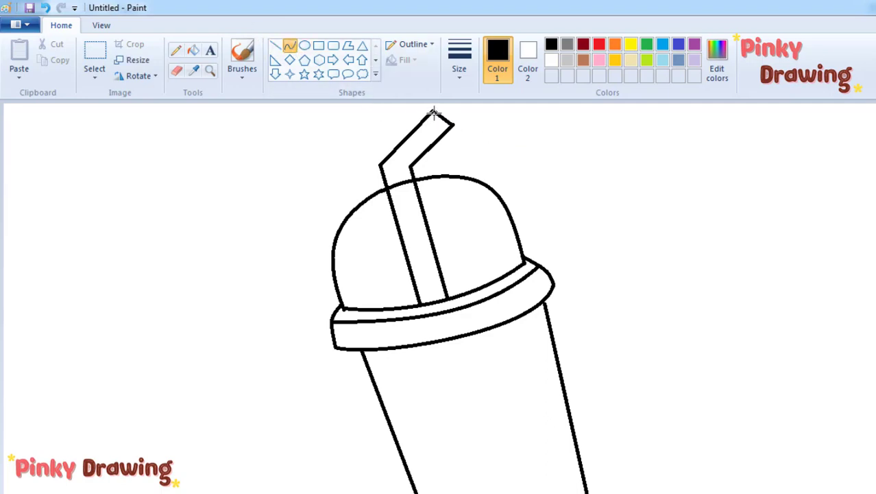
left_click(443, 127)
left_click(498, 118)
left_click(454, 111)
left_click_drag(435, 107, 431, 109)
left_click(503, 146)
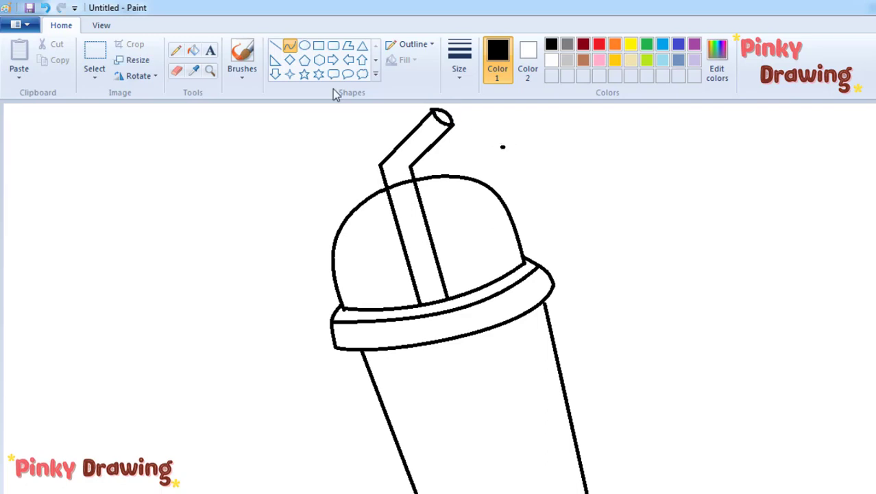
Erase the stray dot to the right of the straw
left_click(276, 46)
left_click(858, 491)
scroll(439, 299, "right", 7)
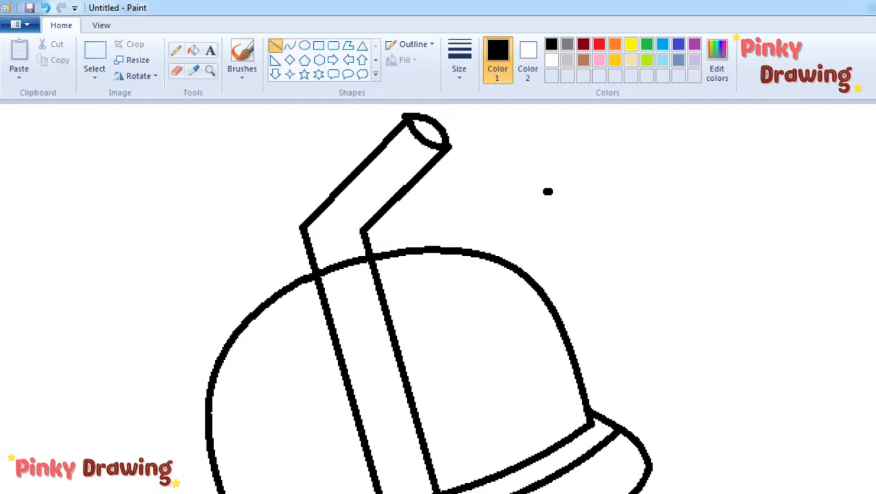
left_click(177, 70)
left_click(549, 190)
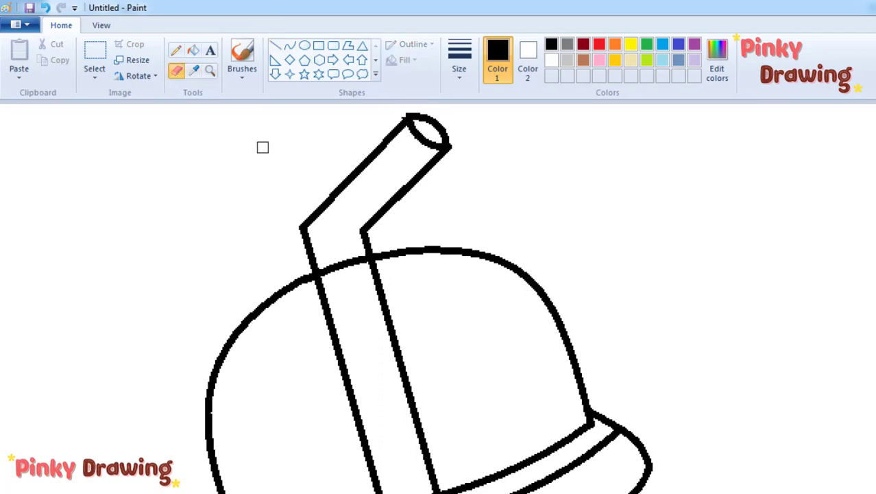
Draw straight diagonal stripe lines across the straw at intervals, from its bent upper part down to the rim
left_click(275, 45)
left_click_drag(372, 160, 389, 204)
left_click_drag(322, 202, 349, 219)
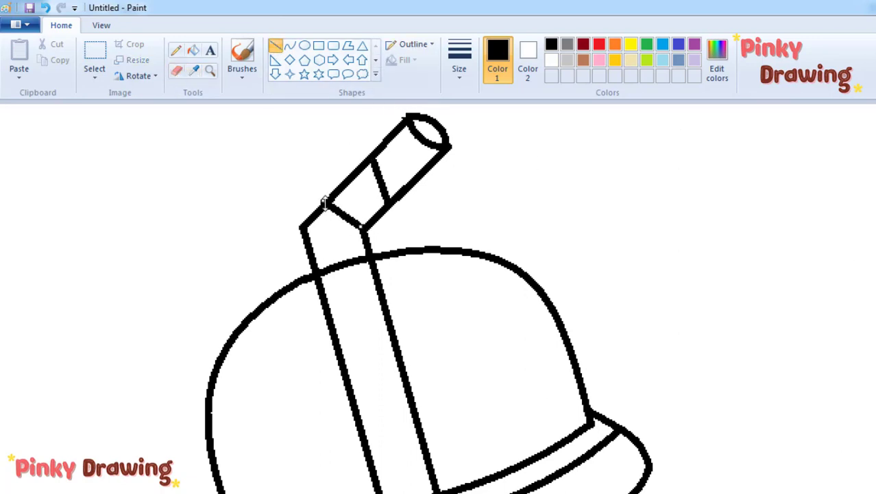
mouse_move(319, 271)
left_mouse_down()
mouse_move(372, 280)
mouse_move(381, 291)
left_mouse_up()
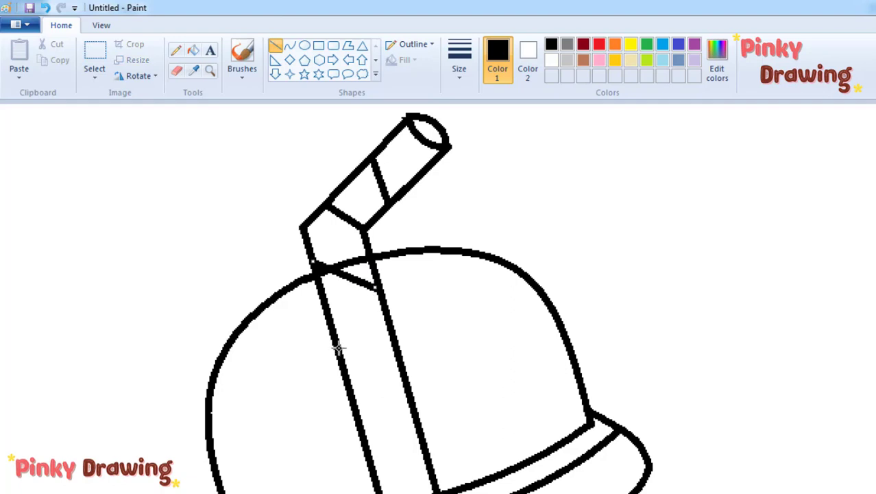
left_click_drag(335, 341, 402, 357)
left_click_drag(356, 424, 415, 429)
scroll(377, 404, "down", 3)
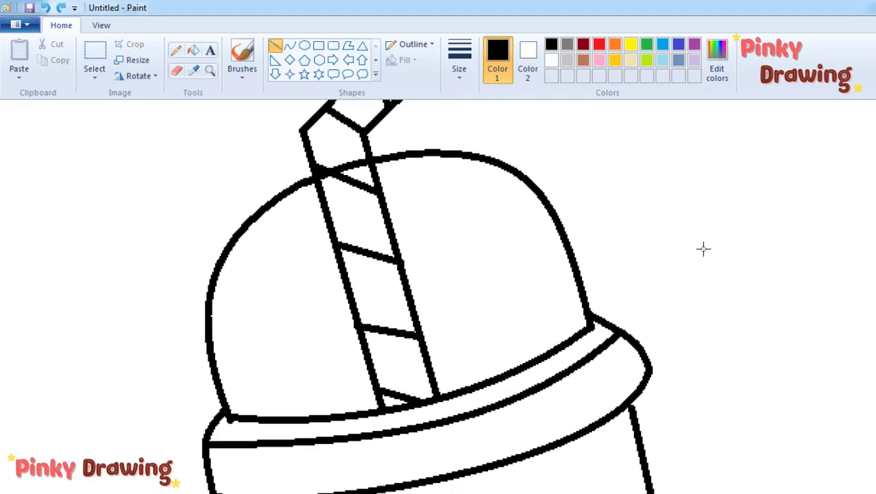
Draw the back edge of the cup opening as an upward-bowed curve inside the dome, joining the inner rim's ends
scroll(844, 276, "down", 2)
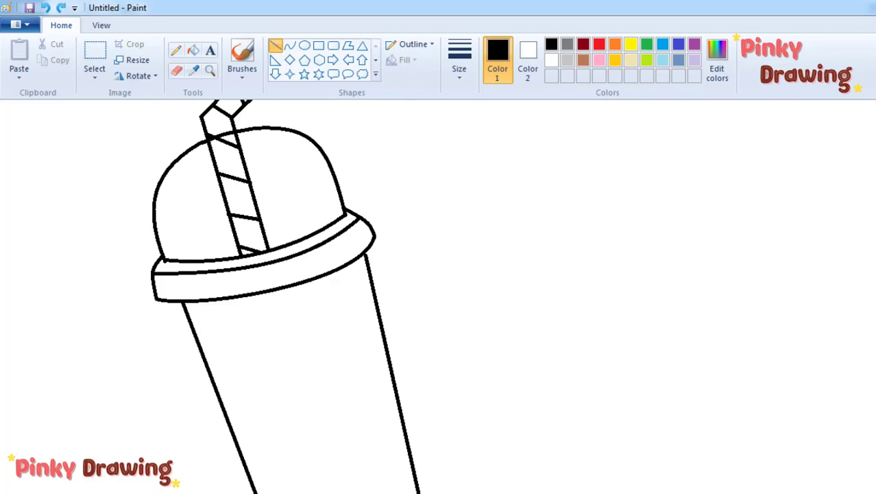
left_click(291, 45)
left_click_drag(168, 282, 343, 240)
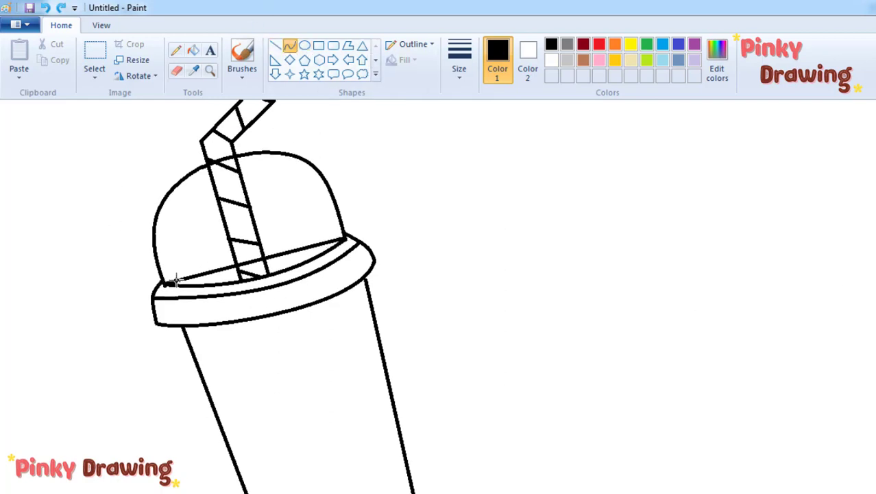
left_click_drag(177, 280, 171, 249)
left_click_drag(305, 238, 309, 208)
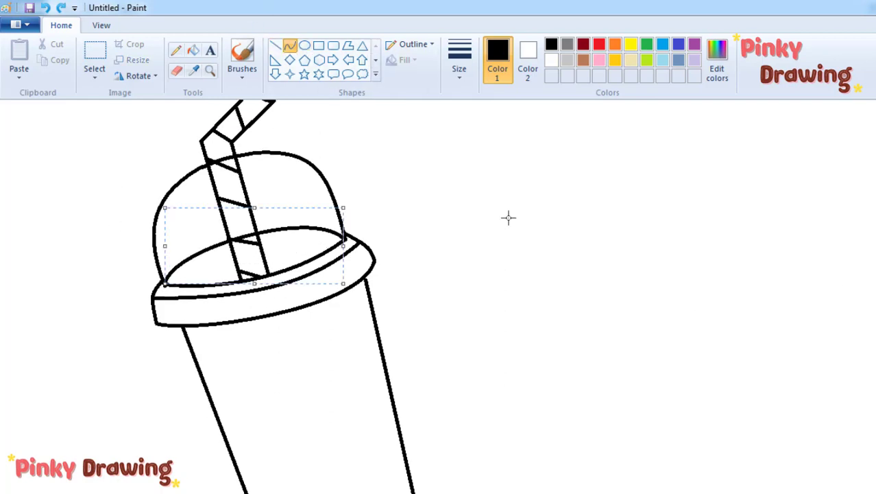
left_click(509, 219)
Draw a second upward-bowed curve just above the opening's back edge, joining the outer ends of the lid rim
left_click_drag(154, 297, 304, 251)
key("ctrl+z")
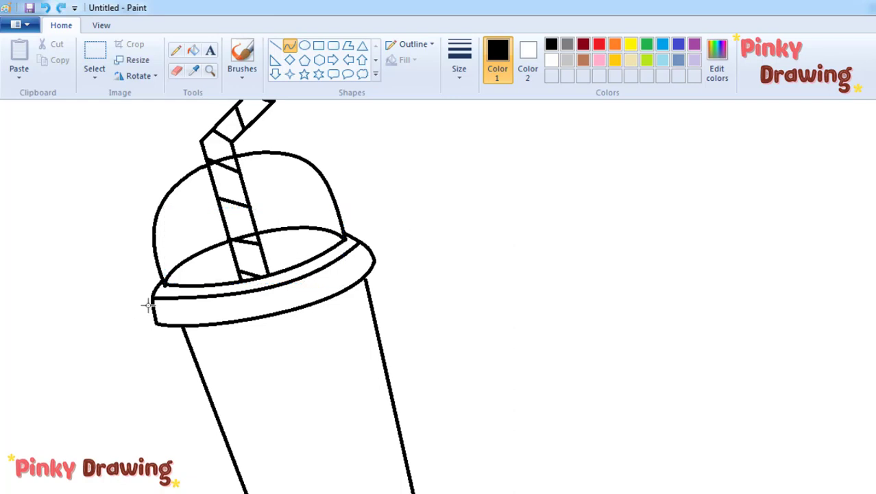
left_click_drag(153, 297, 362, 241)
mouse_move(196, 290)
left_mouse_down()
mouse_move(280, 178)
mouse_move(291, 187)
left_mouse_up()
left_click(549, 255)
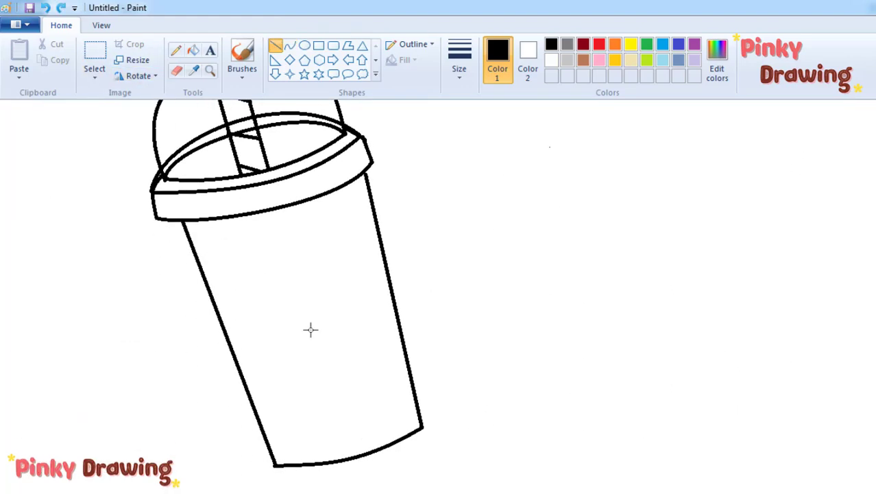
Draw a small circle on the cup body, a little below and left of its centre
left_click(304, 45)
mouse_move(266, 331)
left_mouse_down()
mouse_move(299, 359)
mouse_move(282, 341)
left_mouse_up()
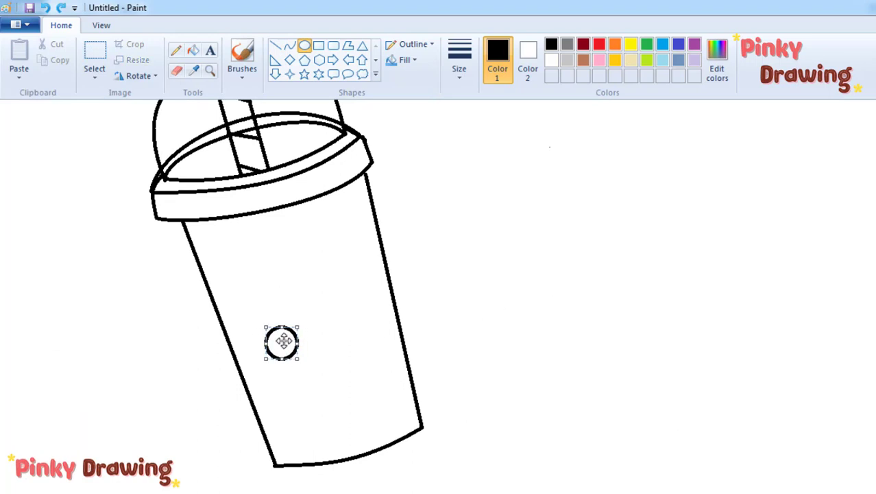
key("ctrl+Page_Up")
scroll(439, 297, "down", 2)
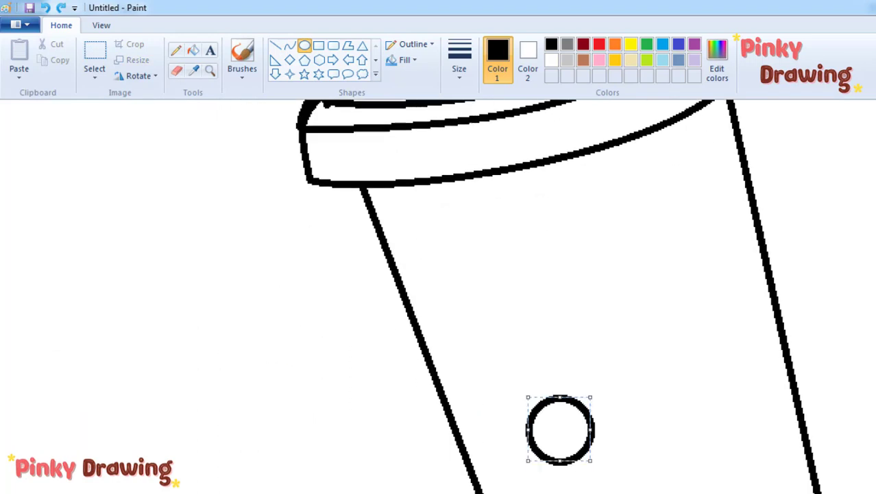
Turn the small circle into a black-filled eye with a large white oval highlight and a smaller white oval beside it
left_click(778, 354)
mouse_move(535, 350)
left_mouse_down()
mouse_move(569, 388)
mouse_move(550, 367)
left_mouse_up()
left_click(473, 296)
left_click(192, 50)
left_click(580, 341)
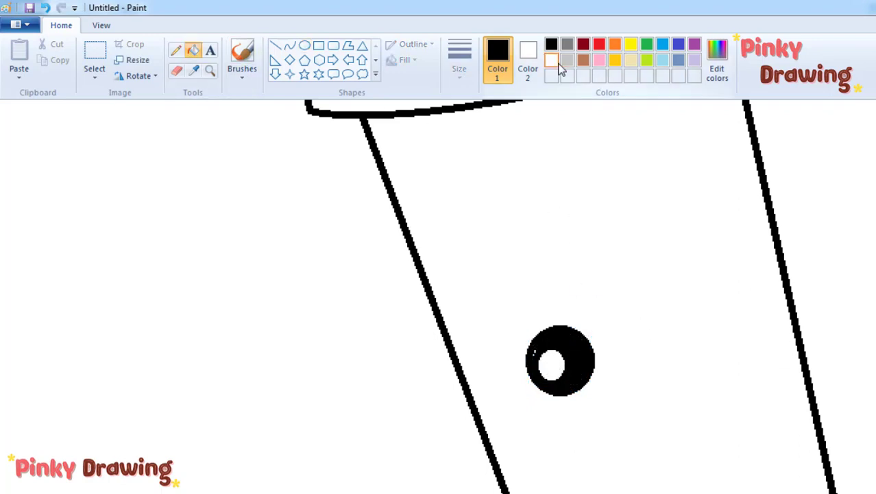
left_click(551, 60)
left_click(304, 46)
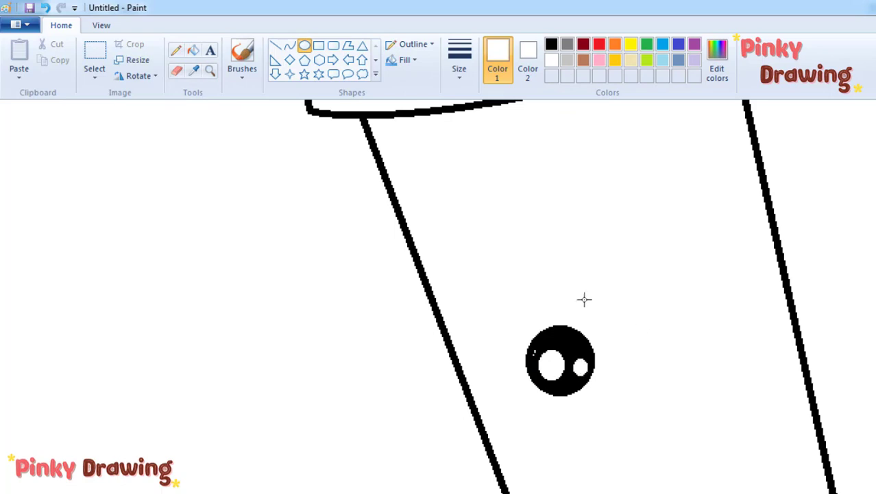
Draw a short black arched eyebrow just above the eye, offset toward its left side
left_click(290, 45)
left_click(551, 44)
mouse_move(554, 307)
left_mouse_down()
mouse_move(517, 326)
mouse_move(531, 306)
mouse_move(613, 399)
left_mouse_up()
left_click(533, 308)
Duplicate the eye with its eyebrow and place the copy higher on the cup's right side, following the tilt
left_click(94, 52)
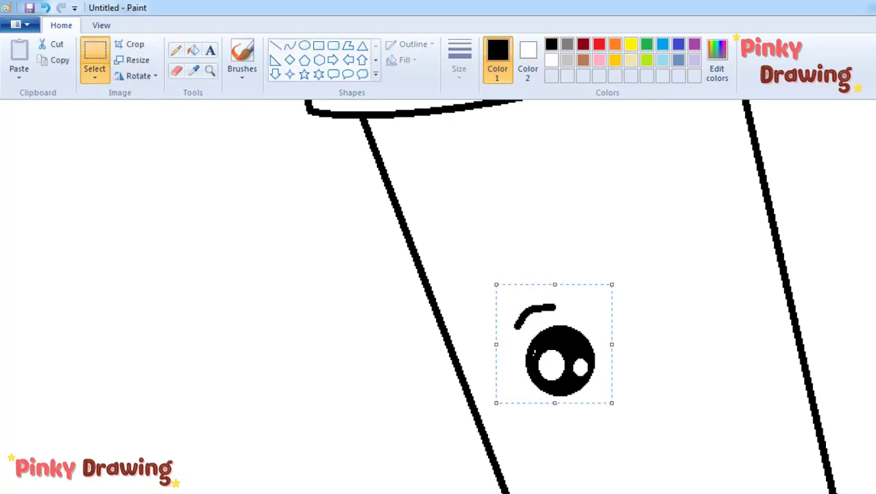
left_click(60, 60)
left_click(19, 52)
left_click_drag(93, 173, 724, 297)
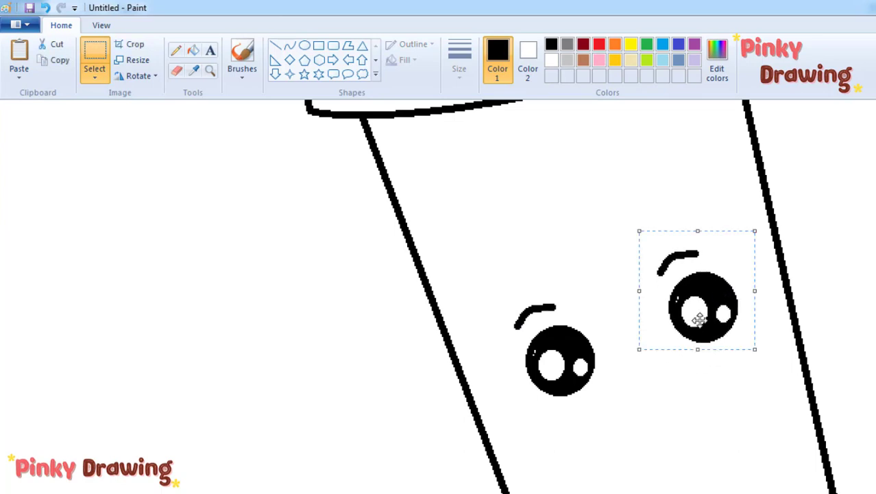
left_click(642, 440)
Draw a short tilted smile curve between and below the two eyes, rising to the right
left_click(291, 46)
left_click_drag(634, 418, 695, 391)
left_click(654, 423)
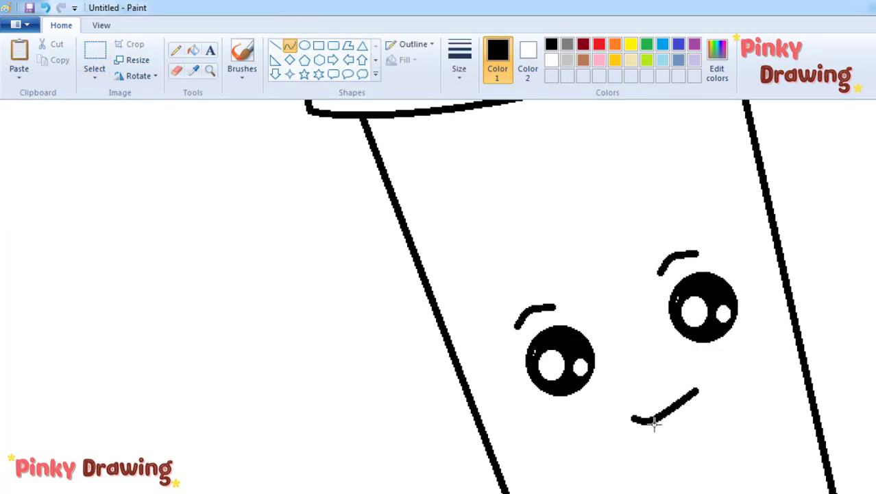
left_click(688, 406)
left_click(723, 438)
Draw a U-shaped tongue hanging from the smile curve, with a short curved centre line inside it
left_click_drag(644, 421, 689, 394)
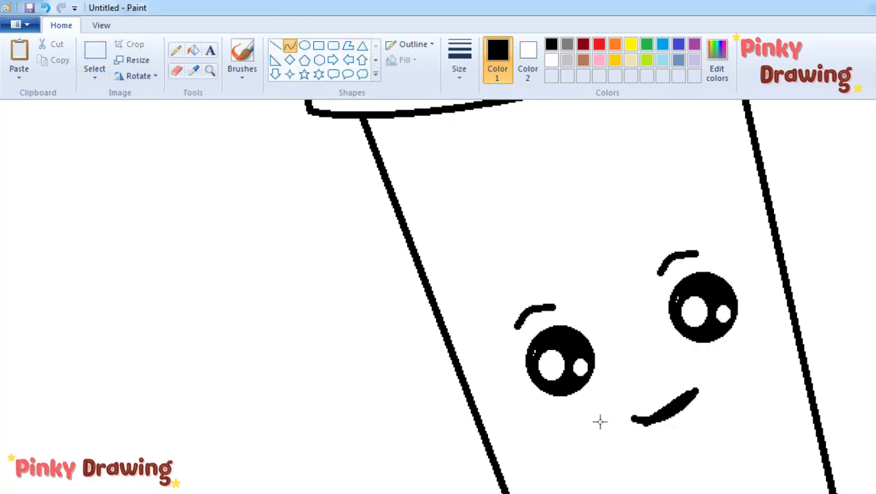
left_click_drag(657, 439, 678, 489)
left_click_drag(689, 434, 720, 472)
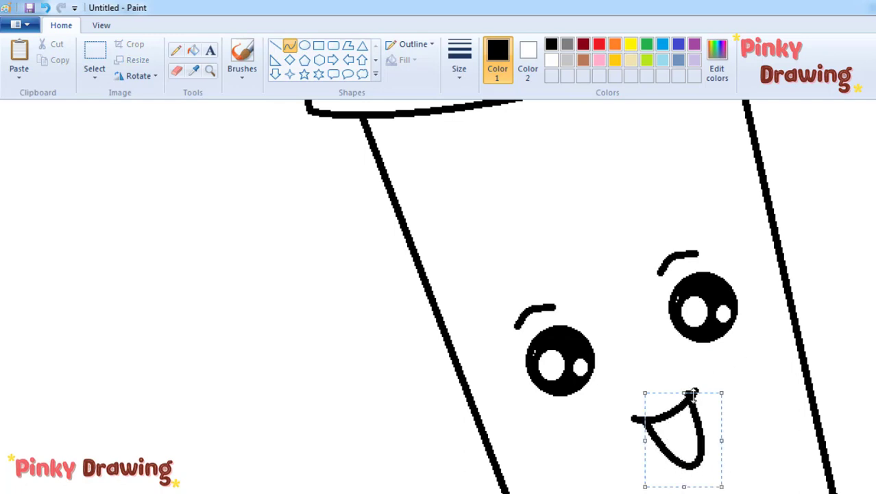
left_click(749, 364)
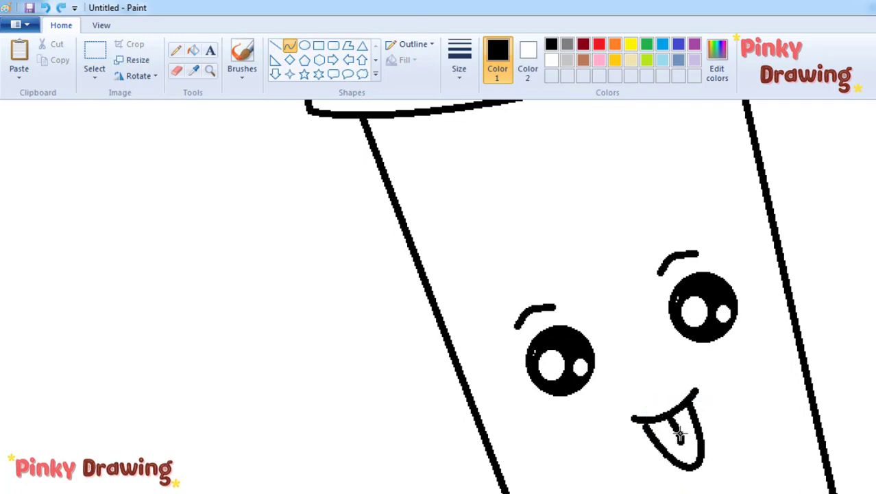
left_click(680, 433)
left_click(749, 418)
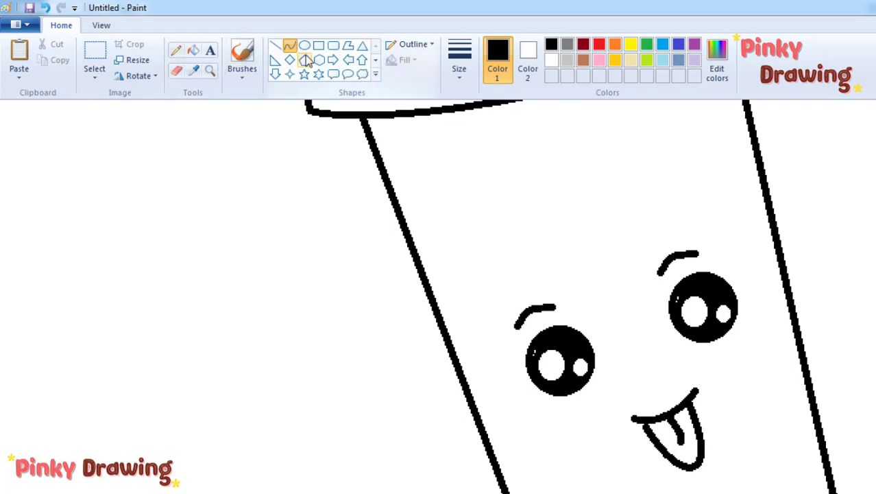
left_click(333, 46)
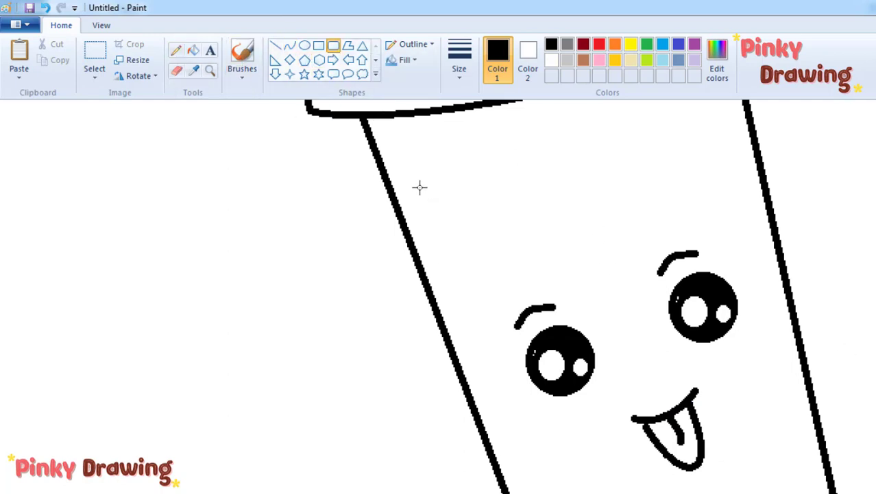
left_click_drag(414, 192, 452, 297)
key("ctrl+z")
Draw a narrow tilted oval highlight along the cup's upper left side and a small circle beneath it, beside the left eye
left_click(289, 45)
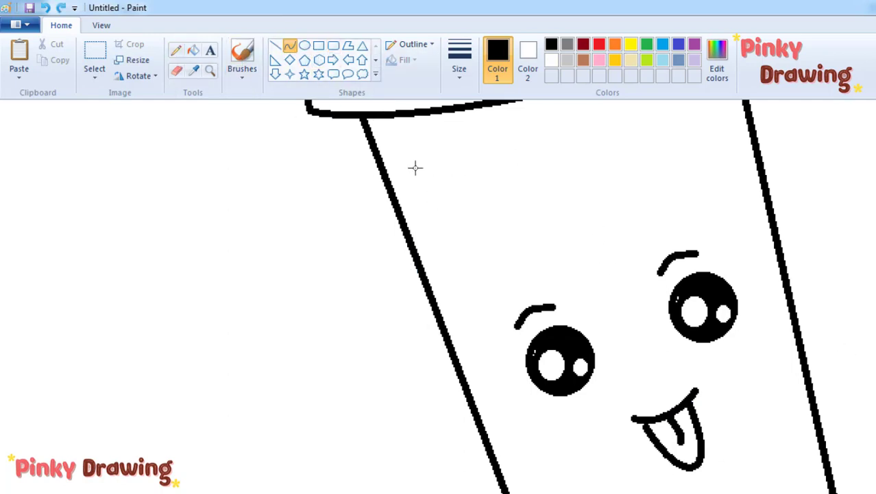
left_click_drag(415, 167, 471, 316)
left_click_drag(425, 190, 417, 191)
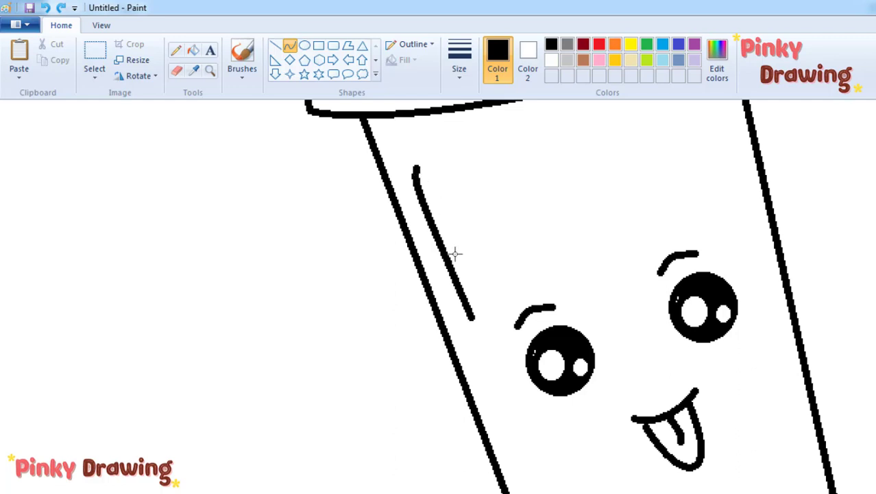
left_click_drag(462, 301, 465, 309)
left_click_drag(424, 185, 472, 315)
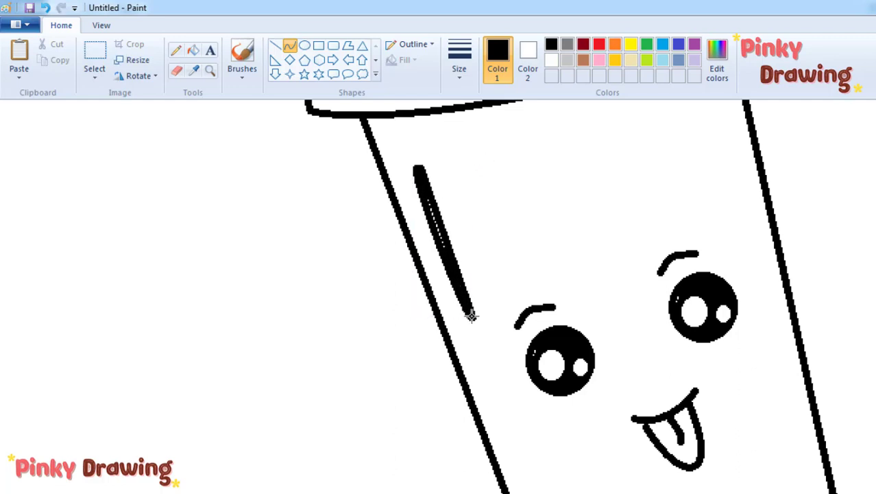
left_click_drag(430, 200, 430, 157)
mouse_move(464, 271)
left_mouse_down()
mouse_move(505, 323)
mouse_move(511, 378)
left_mouse_up()
left_click(305, 45)
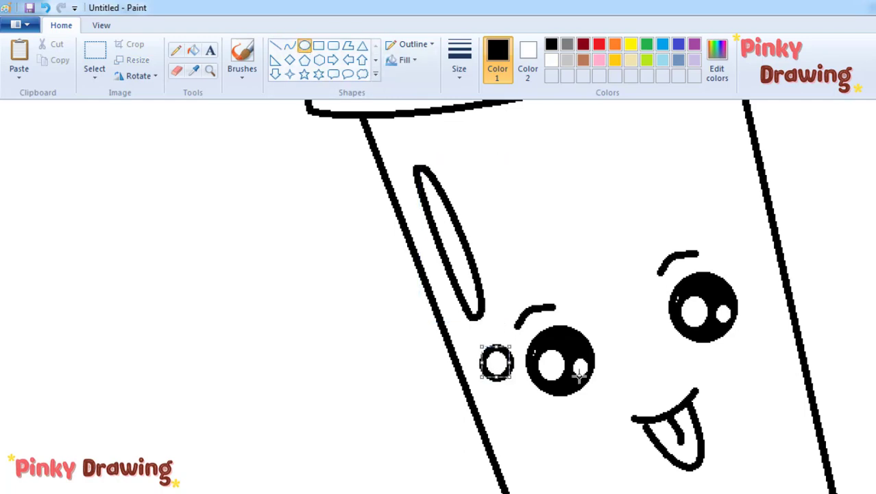
left_click(581, 373)
Set the drawing colour to a slightly darkened shade of the bright pink basic colour
scroll(580, 373, "down", 1)
scroll(581, 373, "up", 3)
scroll(857, 234, "down", 1)
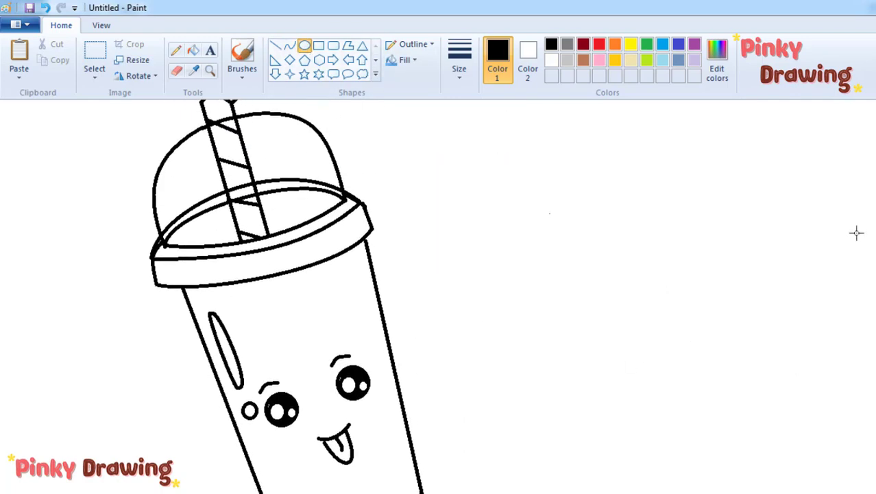
left_click(718, 69)
left_click(477, 219)
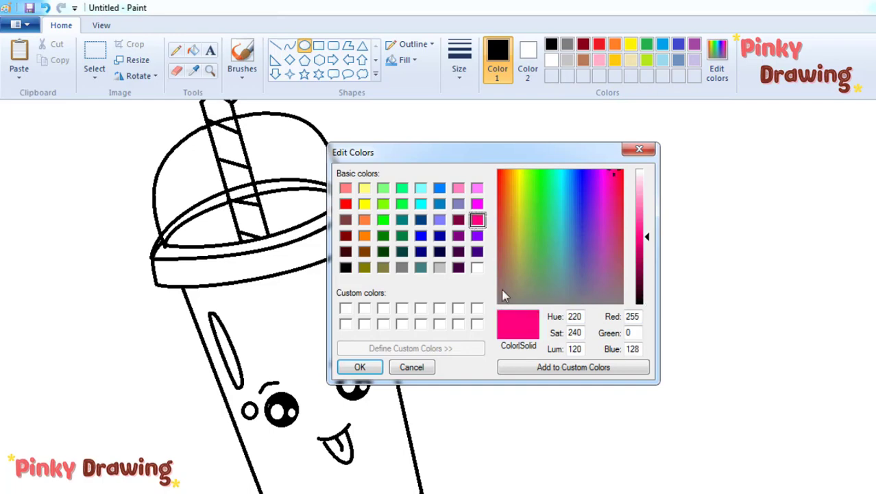
mouse_move(643, 237)
left_mouse_down()
mouse_move(643, 256)
mouse_move(645, 249)
left_mouse_up()
left_click(360, 367)
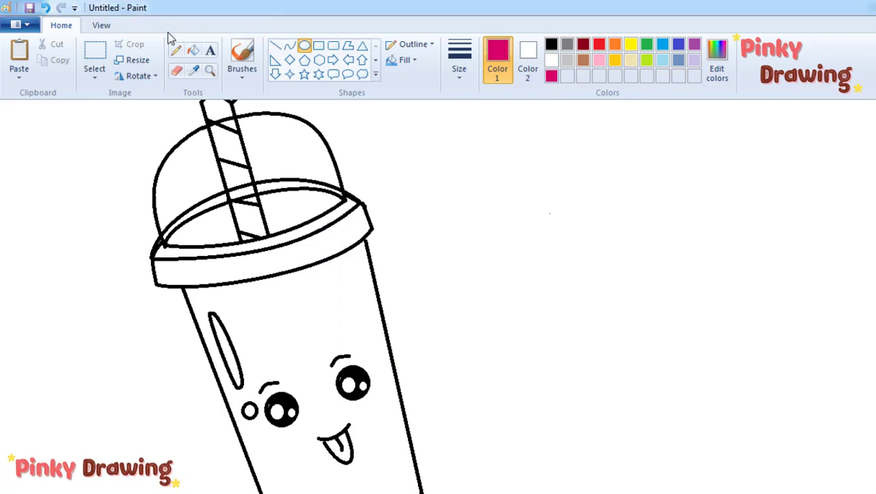
Draw a dark pink curve across the lower cup body from its left edge, roughly parallel to the cup's bottom
left_click(193, 50)
scroll(411, 186, "down", 3)
left_click(275, 45)
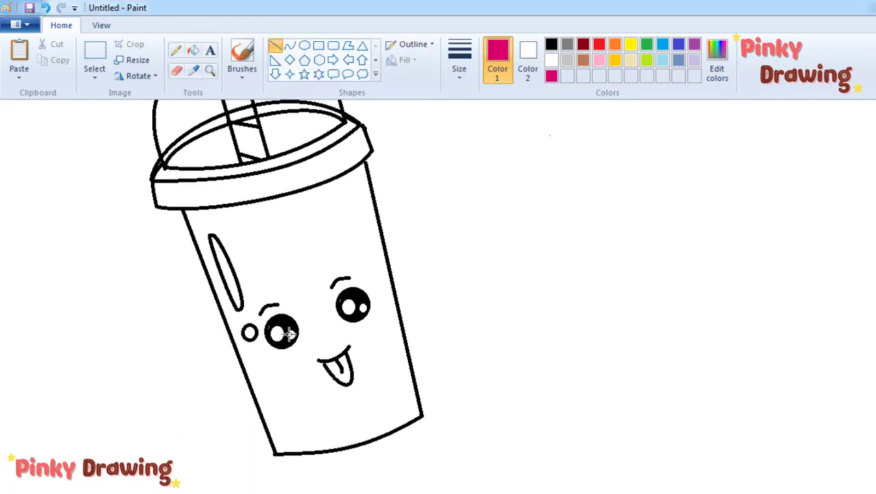
left_click(289, 45)
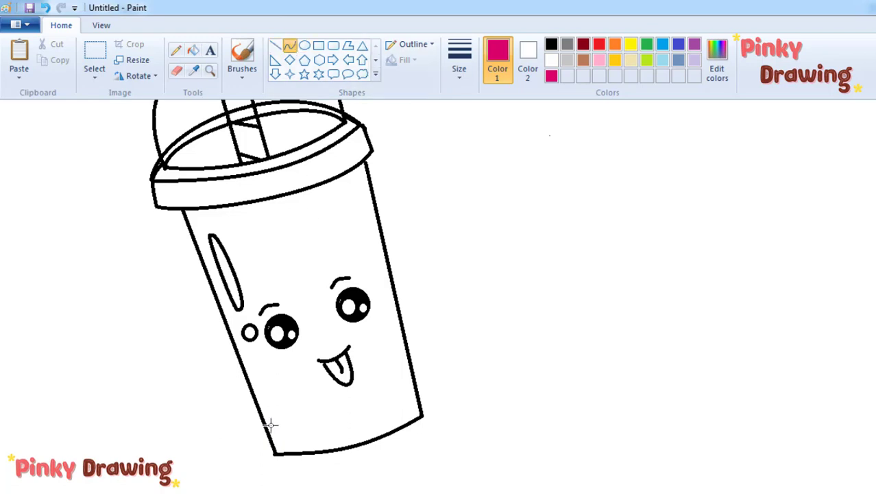
left_click_drag(270, 429, 385, 398)
mouse_move(293, 428)
left_mouse_down()
mouse_move(358, 416)
mouse_move(340, 417)
left_mouse_up()
left_click(359, 417)
left_click(499, 383)
left_click(275, 45)
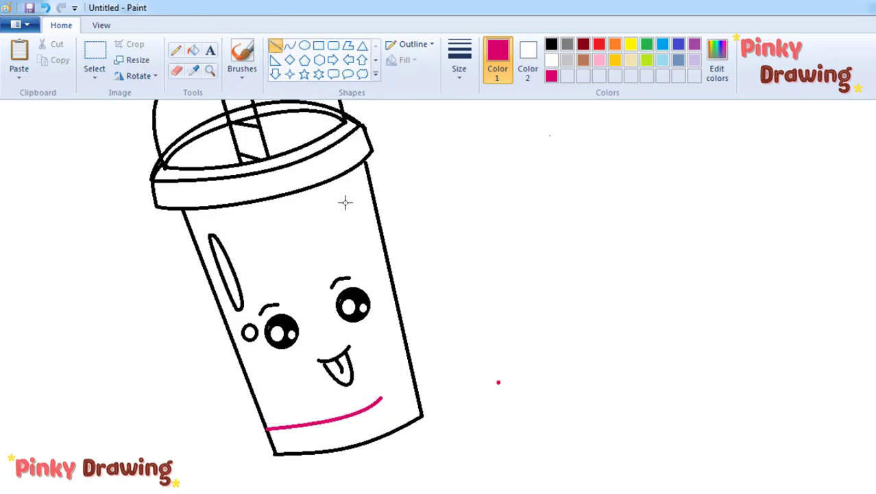
left_click_drag(339, 177, 390, 398)
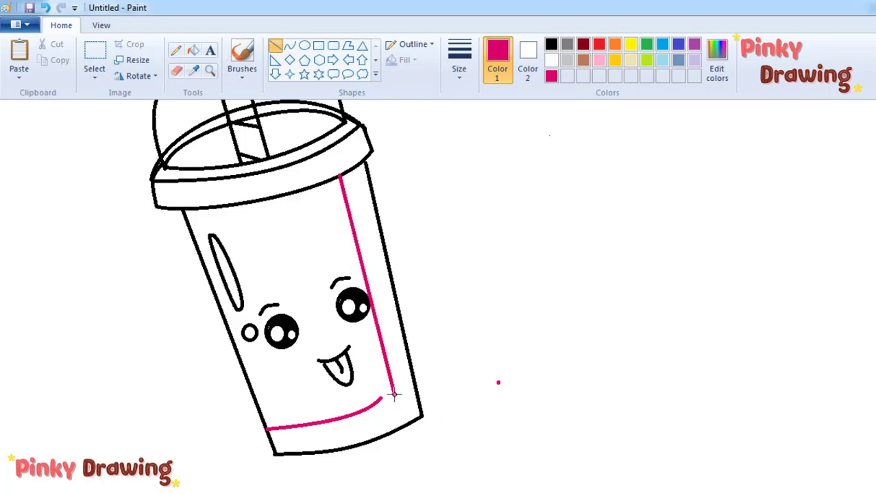
key("ctrl+z")
key("ctrl+z")
Draw a dark pink line inside the cup's right edge from lid to lower curve, and fill the enclosed shading strip dark pink
mouse_move(345, 177)
left_mouse_down()
mouse_move(387, 391)
mouse_move(395, 389)
left_mouse_up()
left_click_drag(341, 176, 348, 172)
key("ctrl+Page_Up")
scroll(438, 296, "down", 5)
left_click_drag(788, 286, 763, 297)
scroll(465, 289, "down", 1)
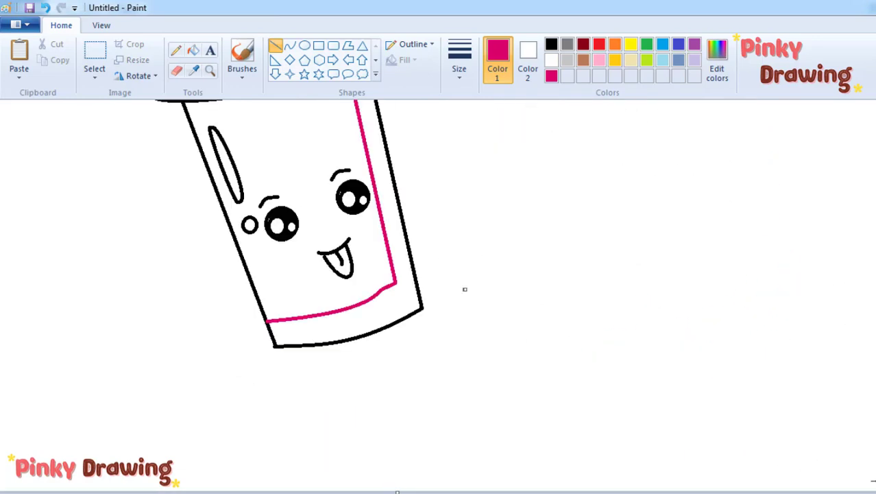
scroll(286, 294, "up", 4)
left_click(193, 50)
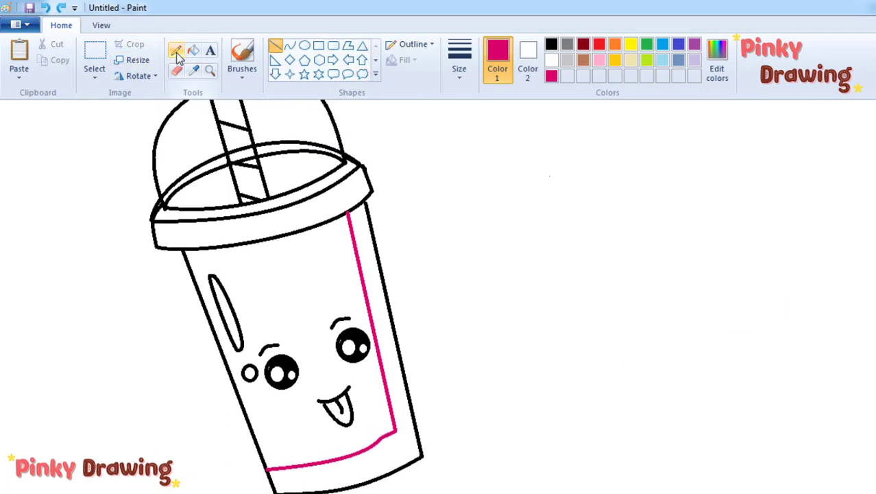
left_click(407, 447)
Try a lighter pink (Red 255, Green 40, Blue 148) as the fill of the main cup body
left_click(717, 68)
left_click_drag(648, 243, 648, 237)
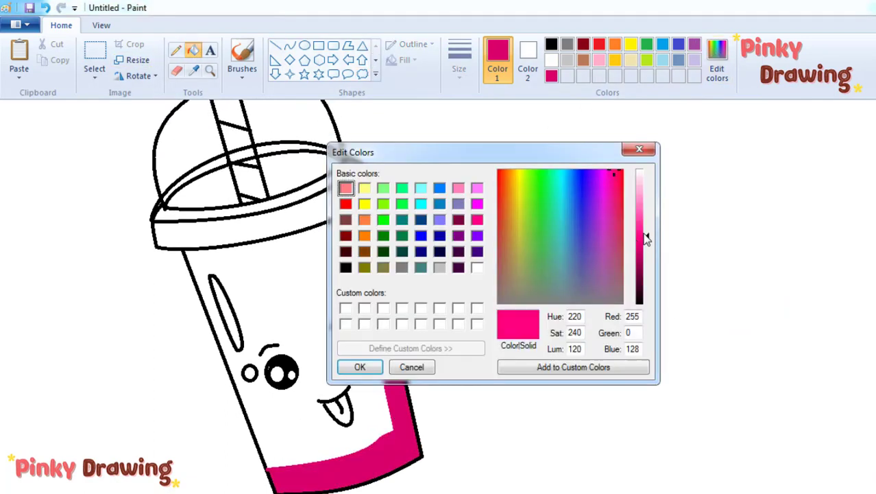
left_click(348, 366)
left_click(373, 360)
left_click(301, 277)
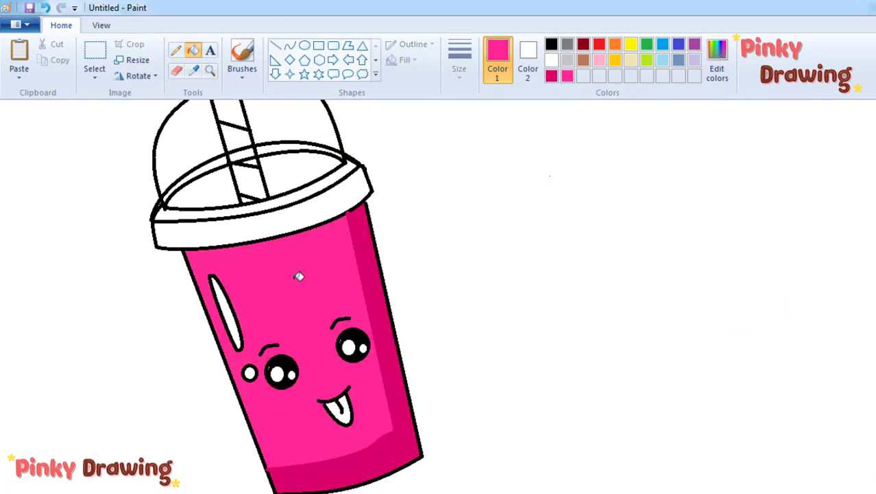
Fill the main cup body with the bright pink basic colour (Red 255, Green 0, Blue 128)
left_click(716, 68)
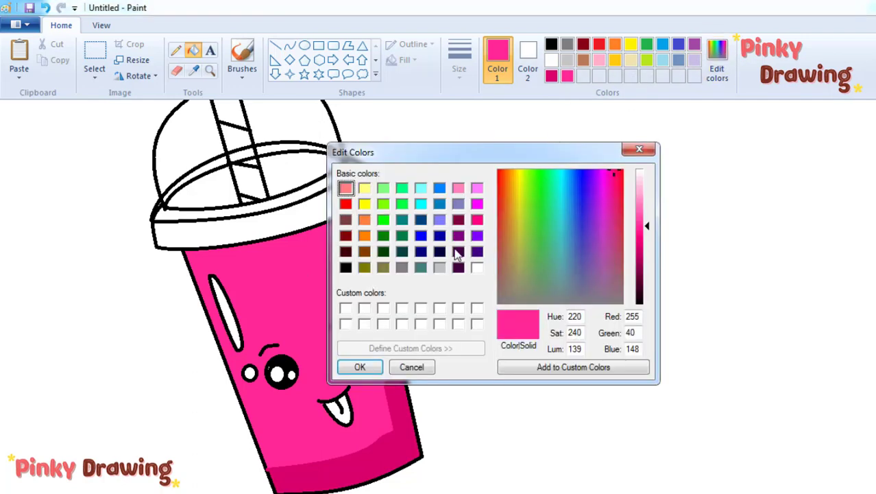
left_click(477, 219)
left_click(357, 367)
left_click(365, 273)
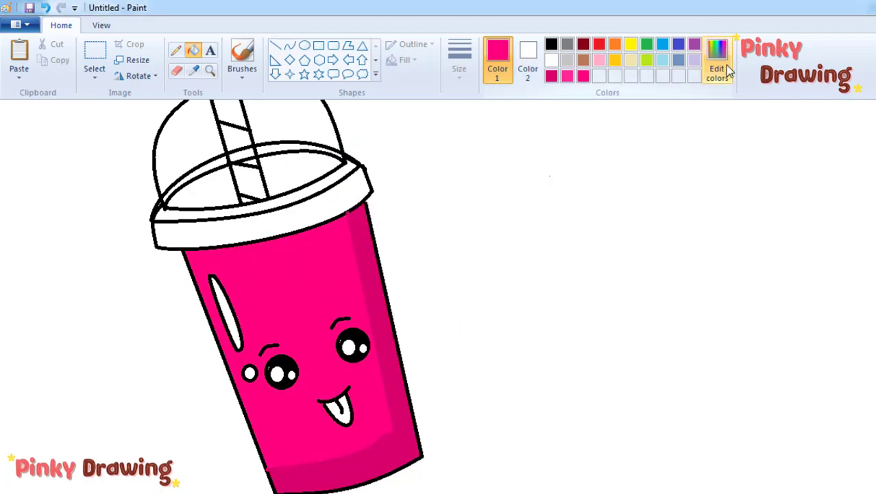
Try a lighter pink on the main cup body with the bright pink on the shading strip
left_click(726, 71)
left_click(639, 216)
left_click(359, 367)
left_click(347, 305)
left_click(584, 77)
left_click(386, 310)
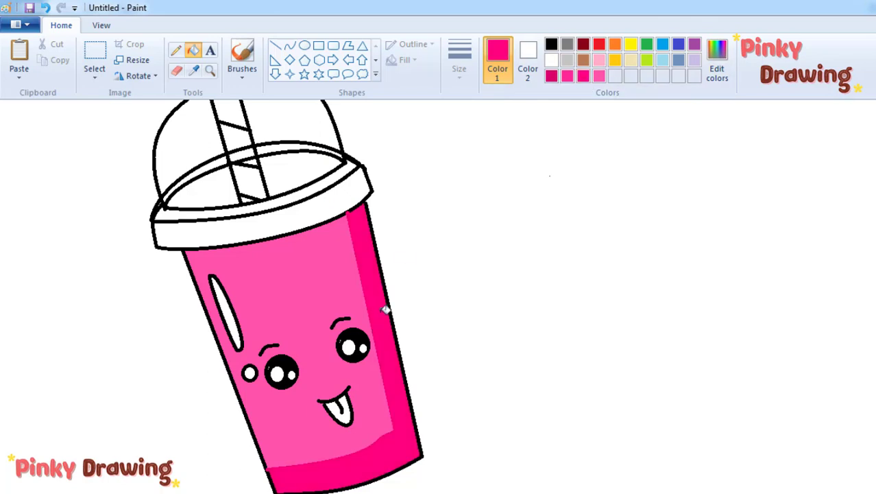
Mix a darker shade of the bright pink and apply it to the main cup body and the shading strip
left_click(717, 69)
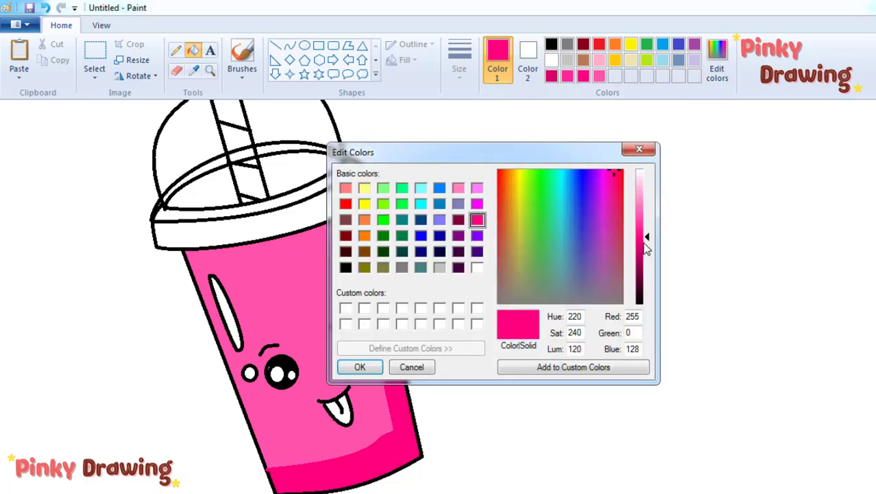
left_click(646, 251)
left_click(360, 366)
left_click(314, 298)
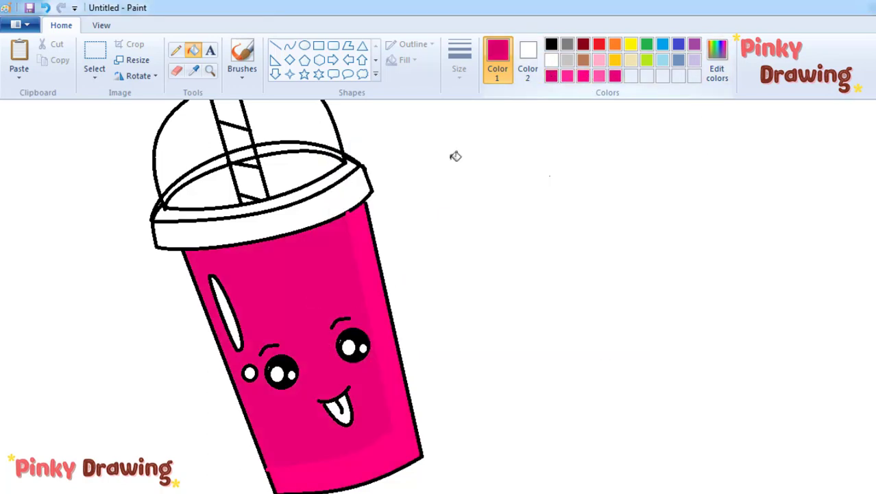
left_click(377, 276)
Refill the main cup body with the lighter custom pink, and finally with the bright pink
left_click(599, 77)
left_click(309, 288)
left_click(584, 77)
left_click(284, 291)
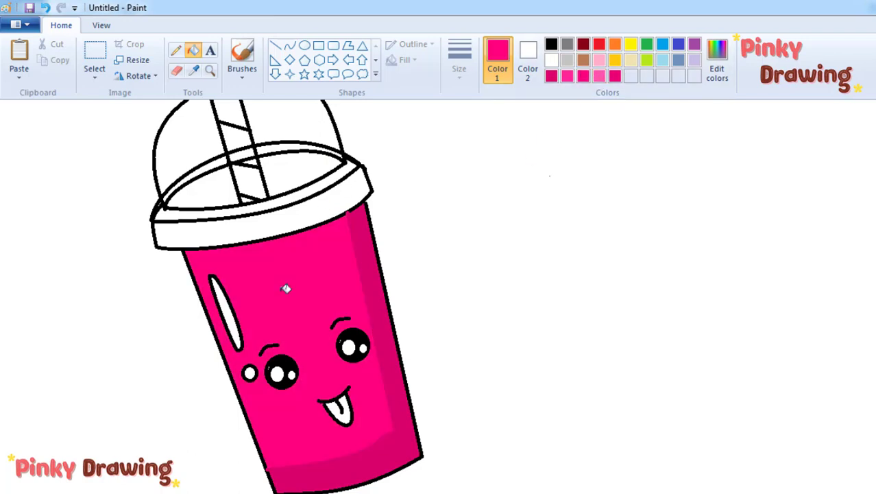
Fill the oval highlight and the small circle on the cup's left side, including their outlines, with light pink
left_click(599, 60)
left_click(226, 312)
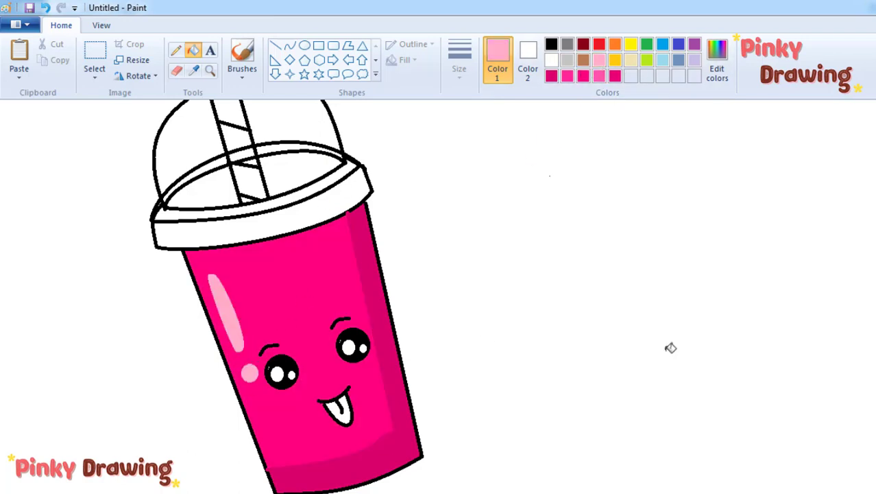
Fill the lid's wide outer band with yellow and the narrow rim above it with orange
left_click(631, 43)
left_click(353, 180)
left_click(615, 44)
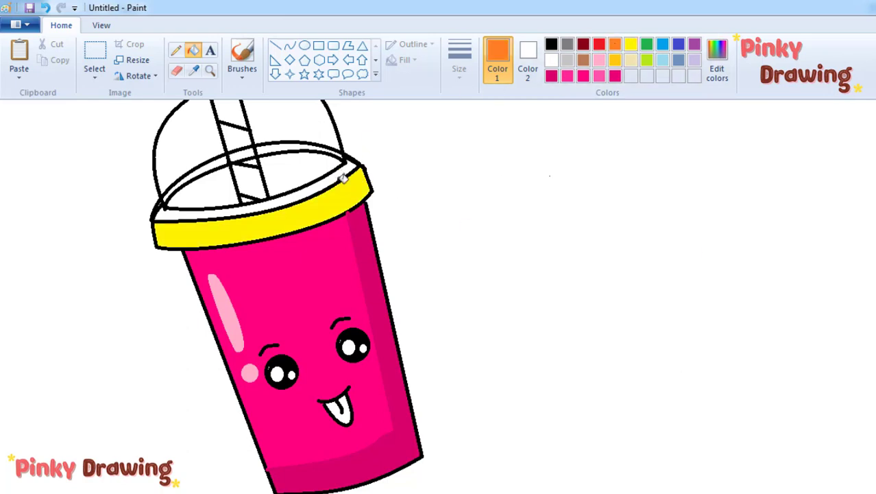
left_click(343, 178)
Fill the domed lid with light blue on both sides of the straw
scroll(343, 178, "up", 3)
left_click(662, 60)
left_click(295, 199)
left_click(195, 226)
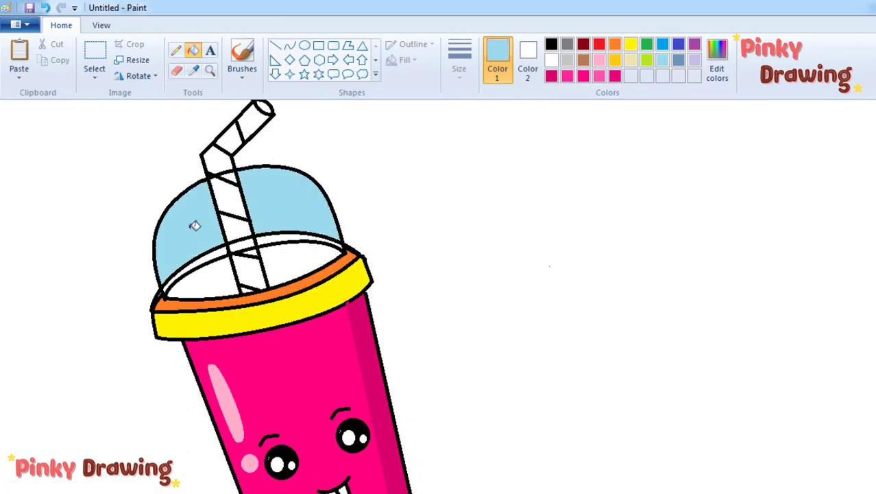
Fill the cup opening with light blue on both sides of the straw
left_click(215, 255)
key("ctrl+z")
left_click(223, 271)
left_click(299, 267)
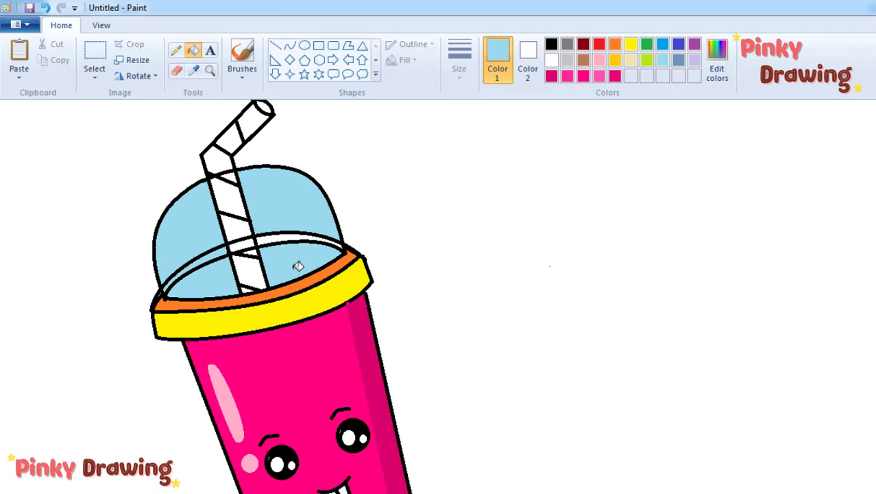
Fill the straw sections inside the lid and the narrow gap along the lid's inner rim with light blue
left_click(259, 276)
left_click(248, 251)
left_click(238, 239)
key("ctrl+z")
left_click(240, 225)
left_click(236, 203)
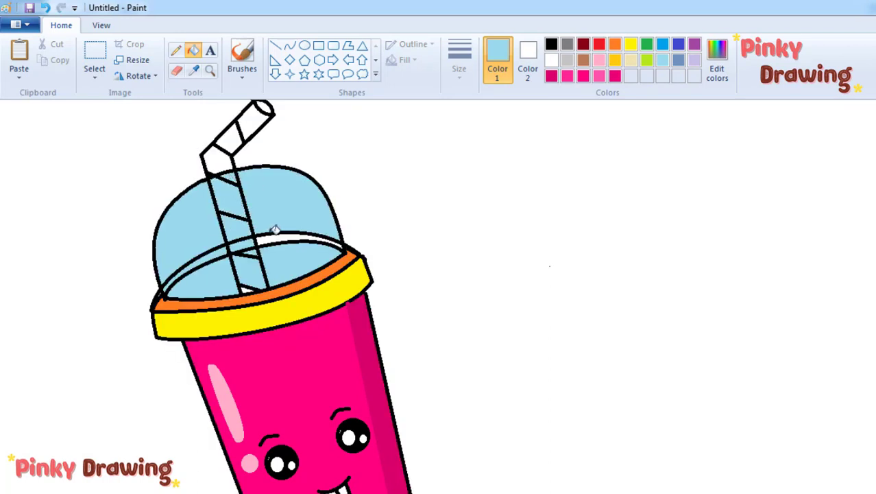
left_click(275, 231)
Fill the stripe on the bent part of the straw with blue and the straw's open end with green
left_click(663, 43)
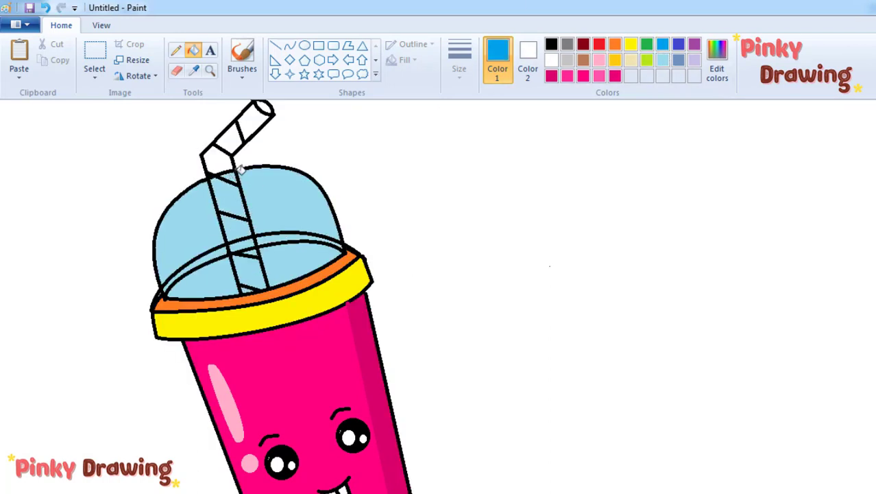
left_click(229, 139)
left_click(647, 44)
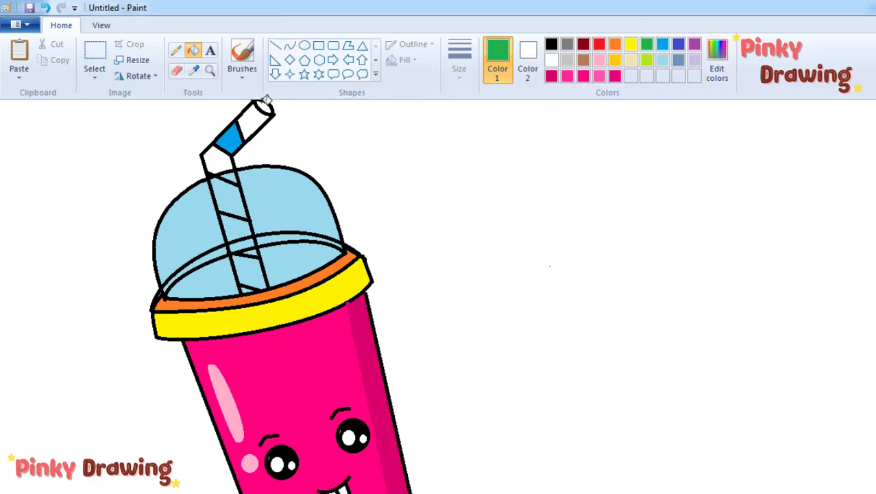
scroll(437, 296, "up", 1)
key("ctrl+Page_Up")
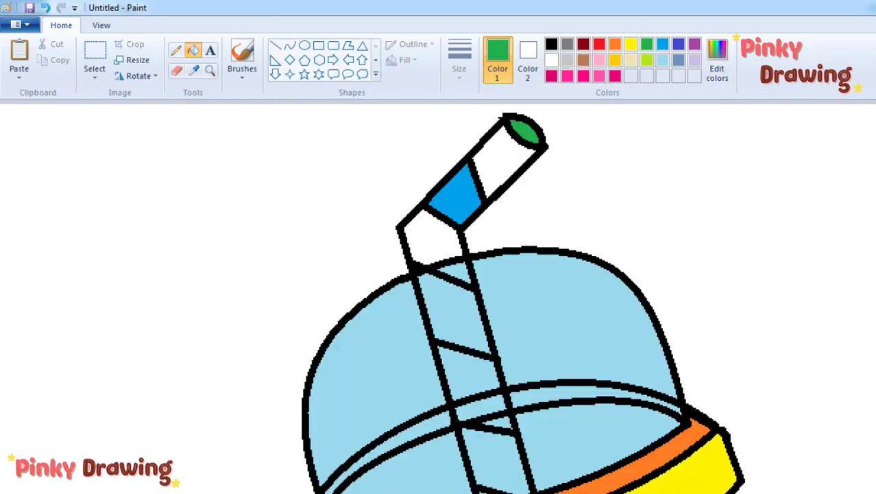
Draw light grey shading lines along the lower side of the straw's bent part and down past the bend to the lid
left_click(567, 59)
left_click(275, 45)
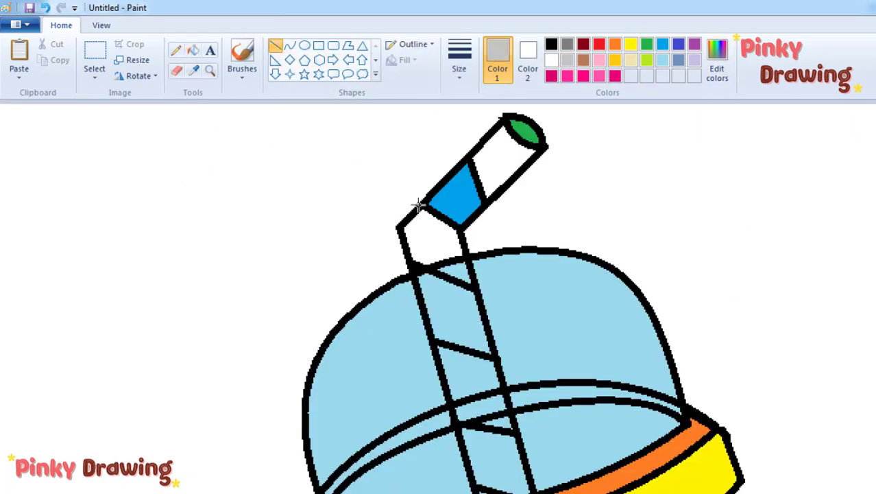
left_click_drag(442, 225, 524, 147)
left_click_drag(447, 264, 440, 224)
left_click_drag(446, 262, 450, 257)
left_click(192, 50)
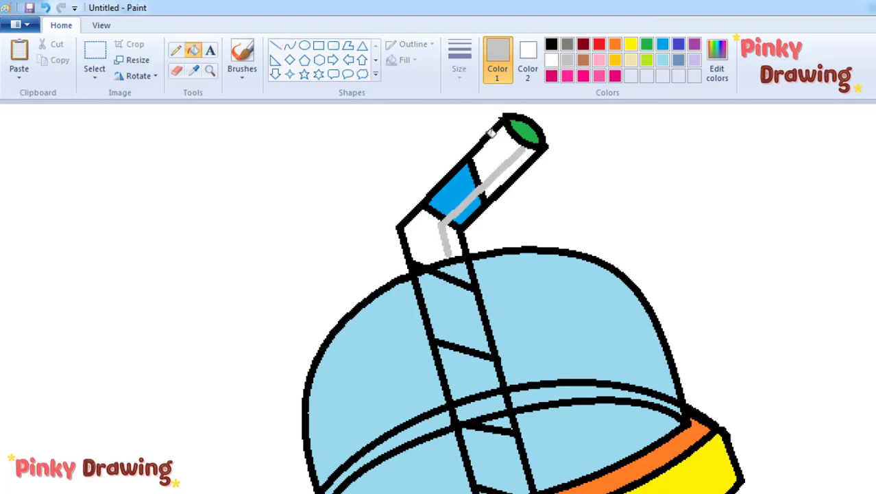
left_click(511, 172)
left_click(456, 240)
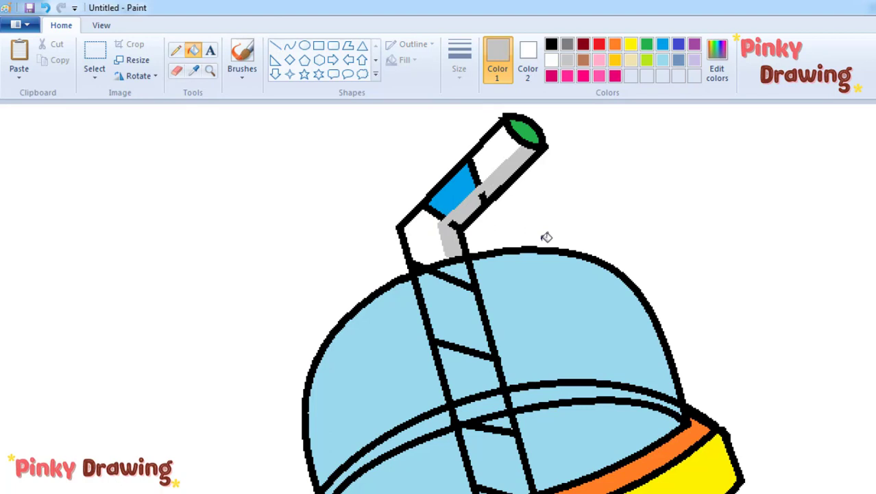
key("ctrl+z")
key("ctrl+z")
Mix a lighter grey (RGB 211, 211, 211) and fill the straw's shaded strips and the shading line with it
left_click(727, 62)
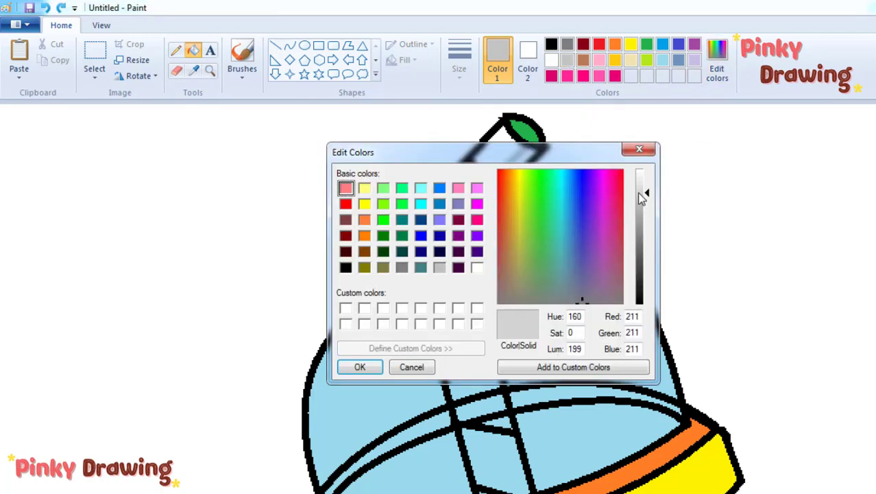
left_click(360, 367)
left_click(458, 242)
left_click(512, 177)
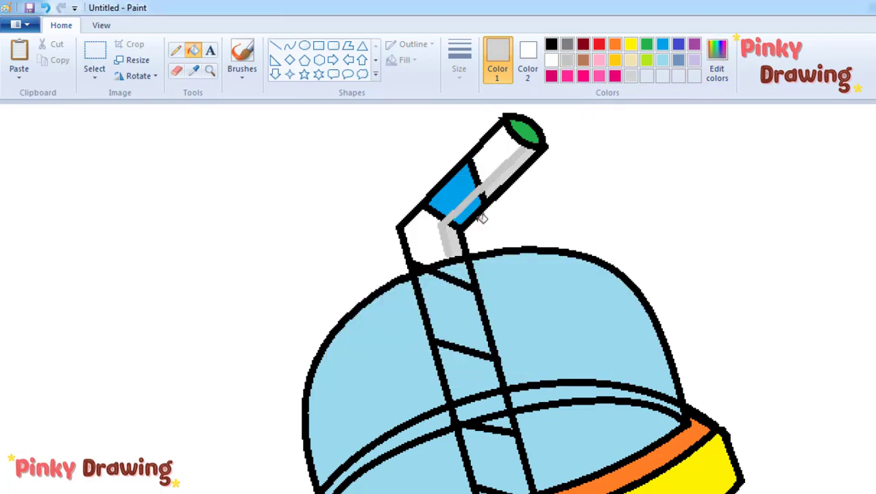
left_click(483, 189)
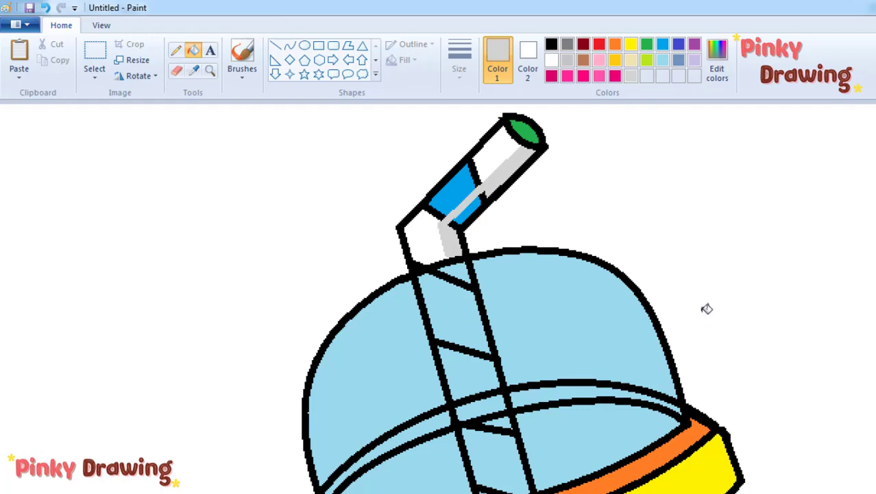
Mix a near-white grey and fill the remaining white sections of the straw above the lid
left_click(716, 65)
left_click(644, 184)
left_click(356, 365)
left_click(425, 239)
left_click(495, 156)
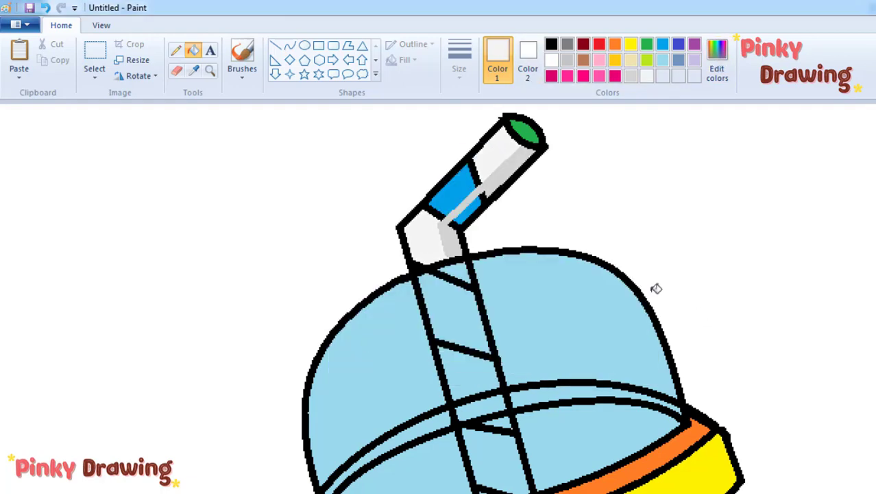
Try near-white and a pale blue (RGB 211, 239, 245) as fills for the straw inside the lid
scroll(439, 299, "down", 1)
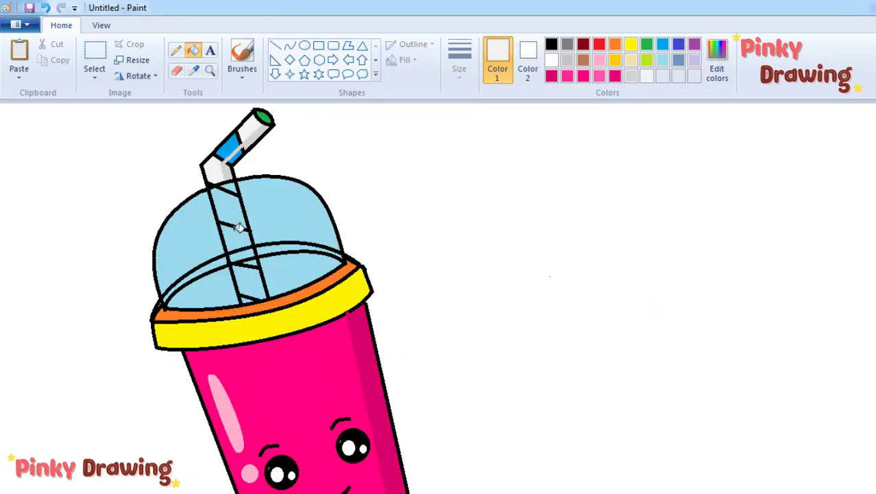
left_click(232, 206)
left_click(661, 59)
left_click(716, 65)
left_click(645, 184)
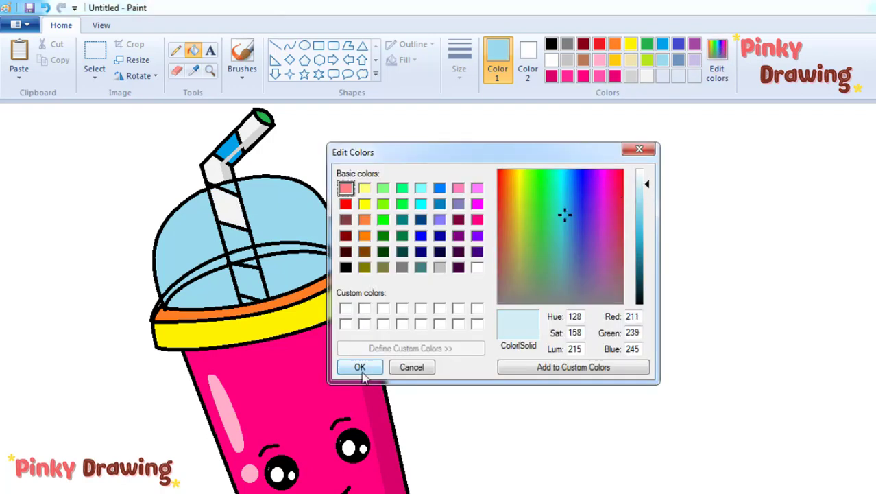
left_click(360, 367)
left_click(226, 207)
left_click(244, 251)
Mix a deeper light blue (RGB 113, 204, 223) and fill the alternating straw sections inside the lid with it
left_click(663, 61)
left_click(717, 66)
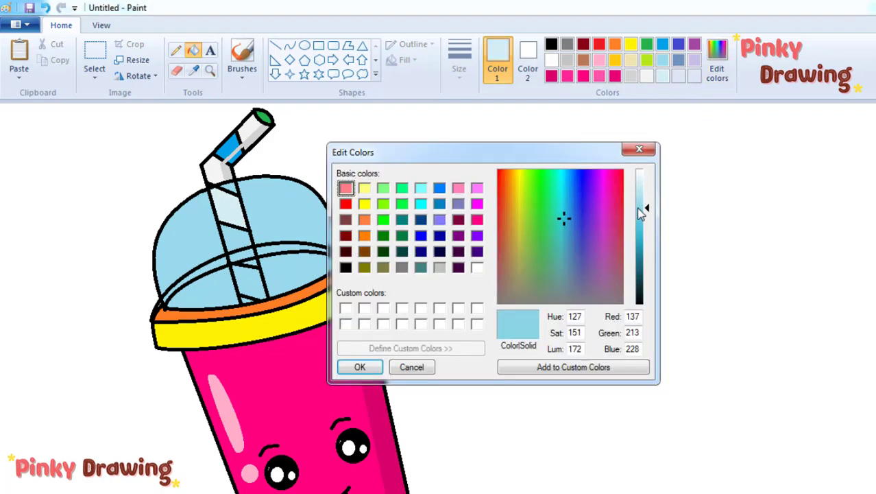
left_click(360, 367)
left_click(716, 66)
left_click(642, 216)
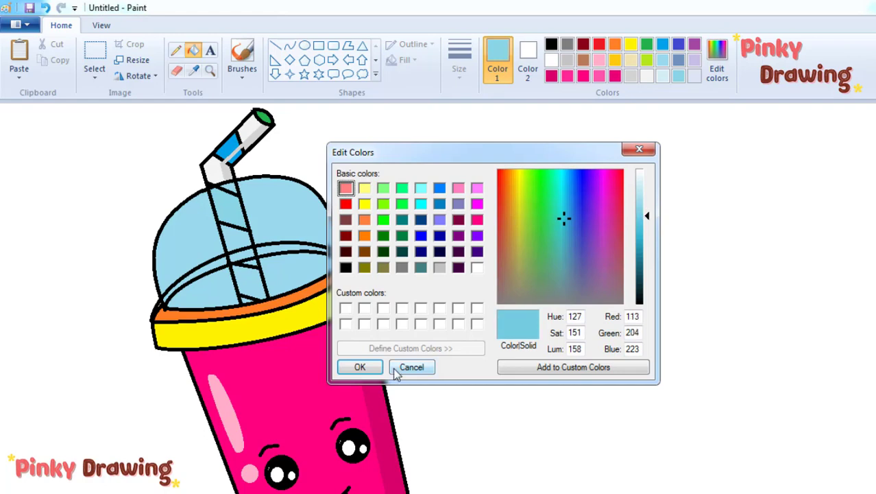
left_click(362, 367)
left_click(229, 209)
left_click(248, 280)
Examine the coloured cup as a whole and up close, from the straw to the base
left_click(825, 491)
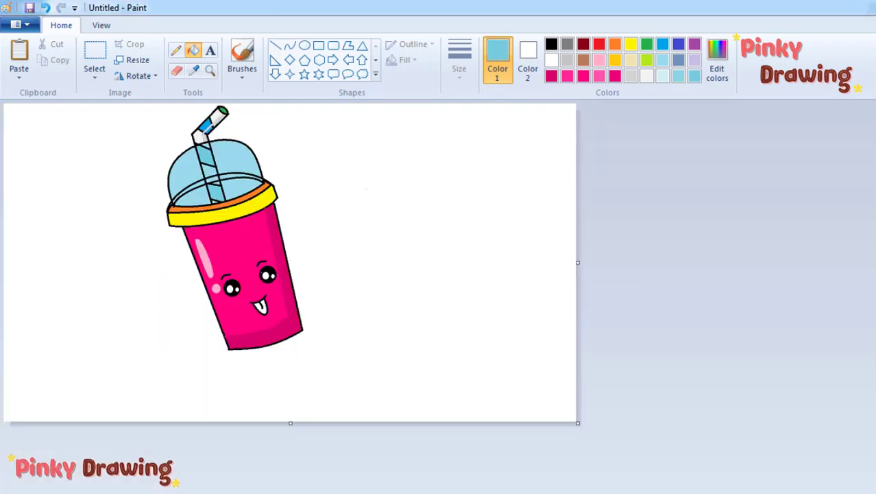
key("ctrl+Page_Up")
scroll(439, 297, "down", 3)
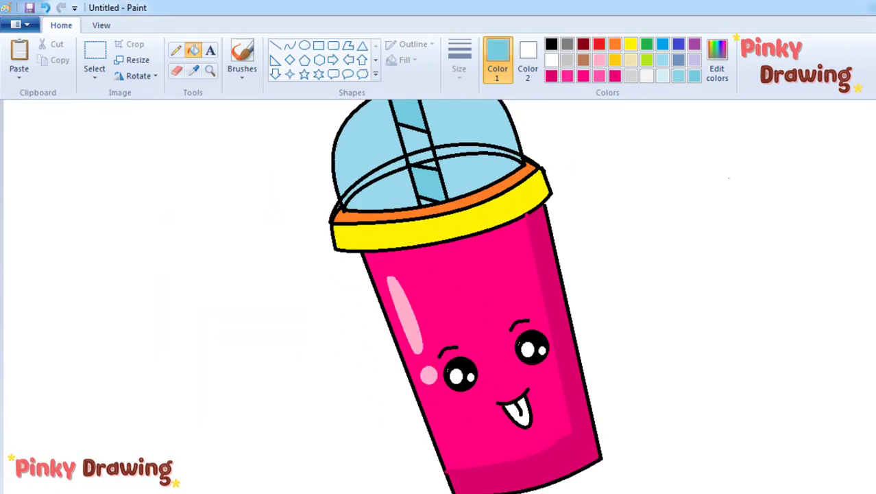
scroll(439, 297, "up", 3)
scroll(439, 297, "down", 3)
scroll(439, 295, "up", 3)
scroll(439, 295, "down", 3)
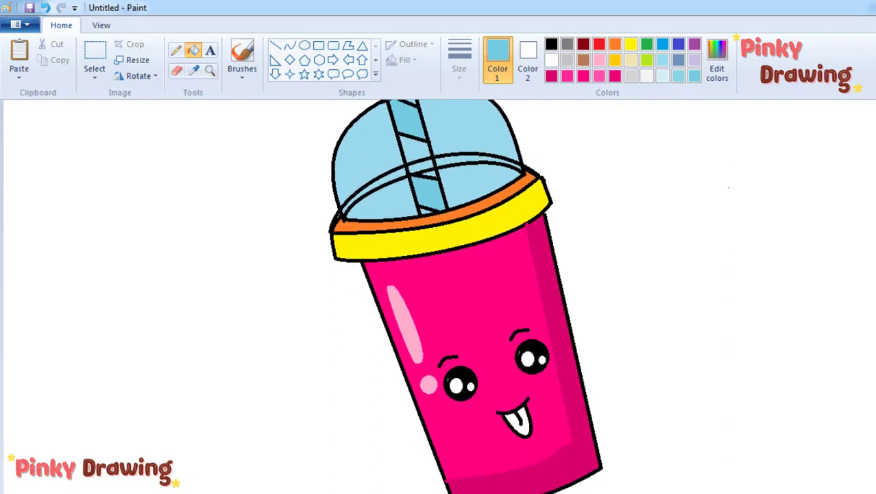
key("ctrl+Page_Down")
left_click(94, 51)
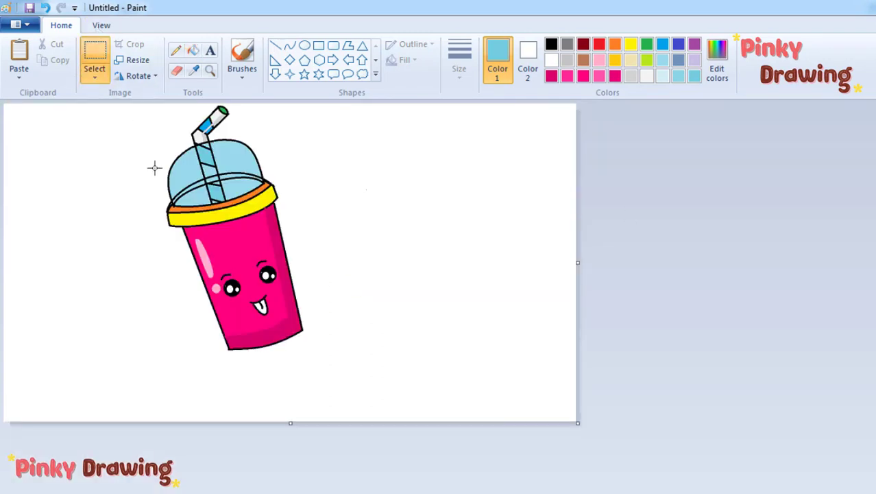
left_click_drag(321, 375, 67, 56)
left_click(429, 374)
scroll(438, 295, "up", 2)
scroll(439, 295, "down", 3)
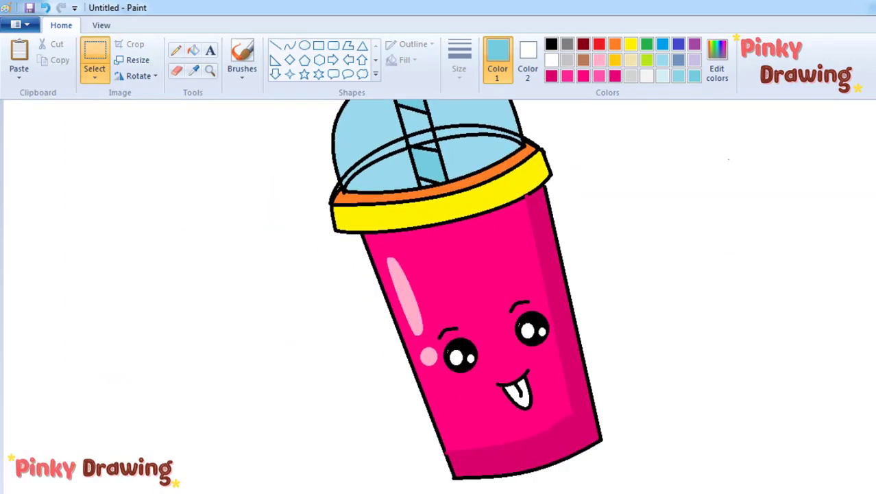